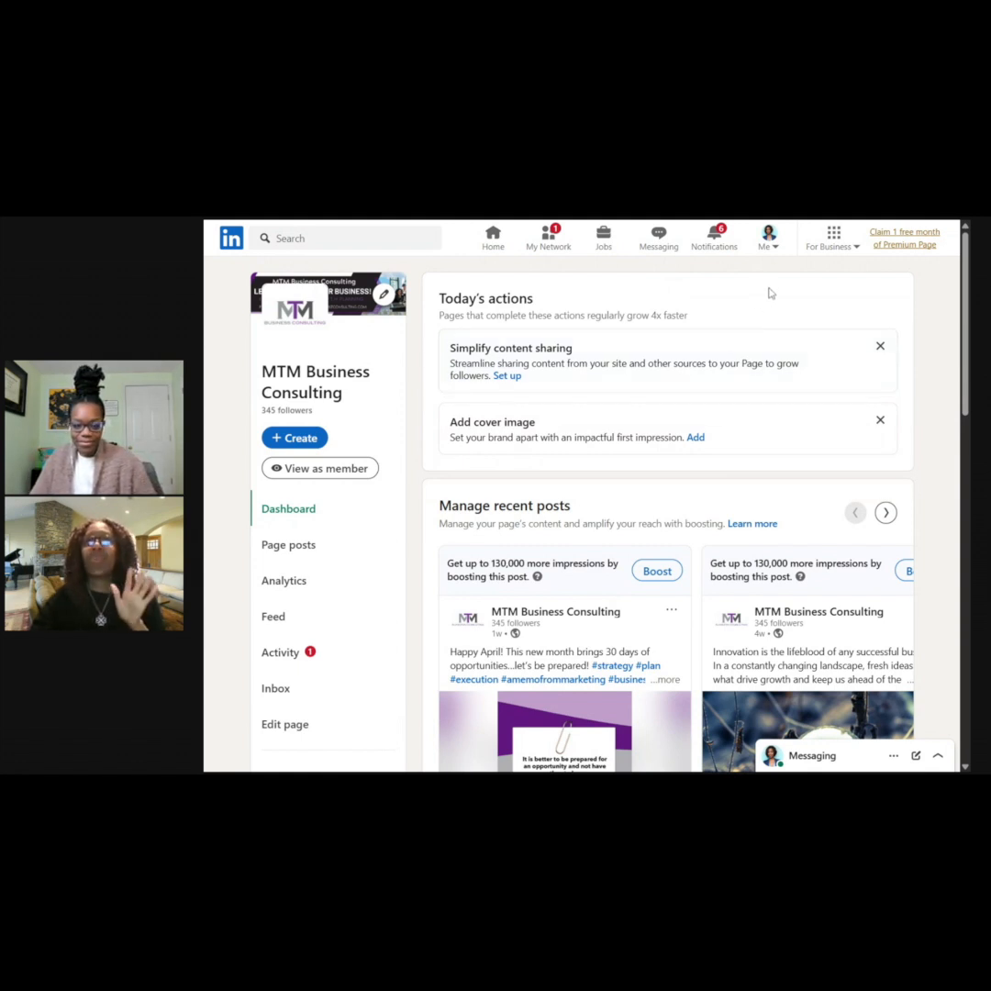
- Start creating a new LinkedIn group from the list of joined groups
{"action": "left_click", "coordinate": [831, 241]}
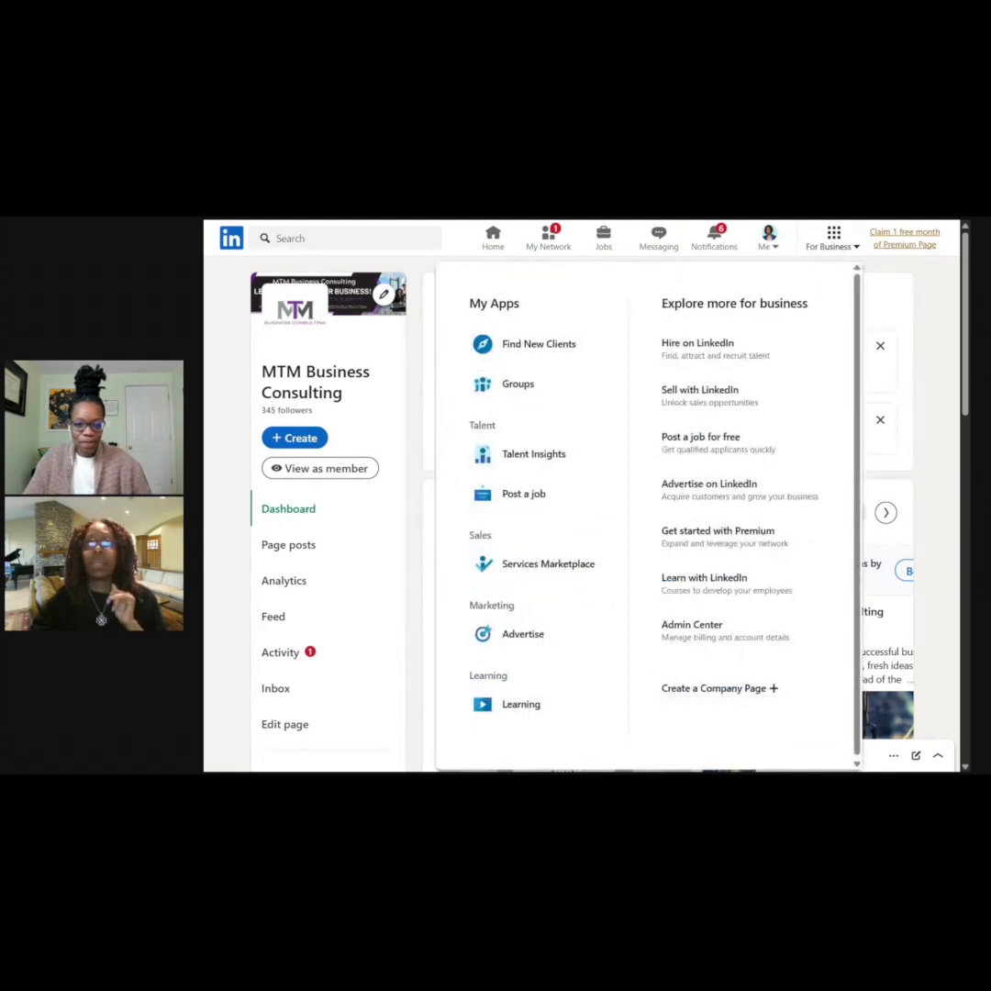
{"action": "left_click", "coordinate": [518, 385]}
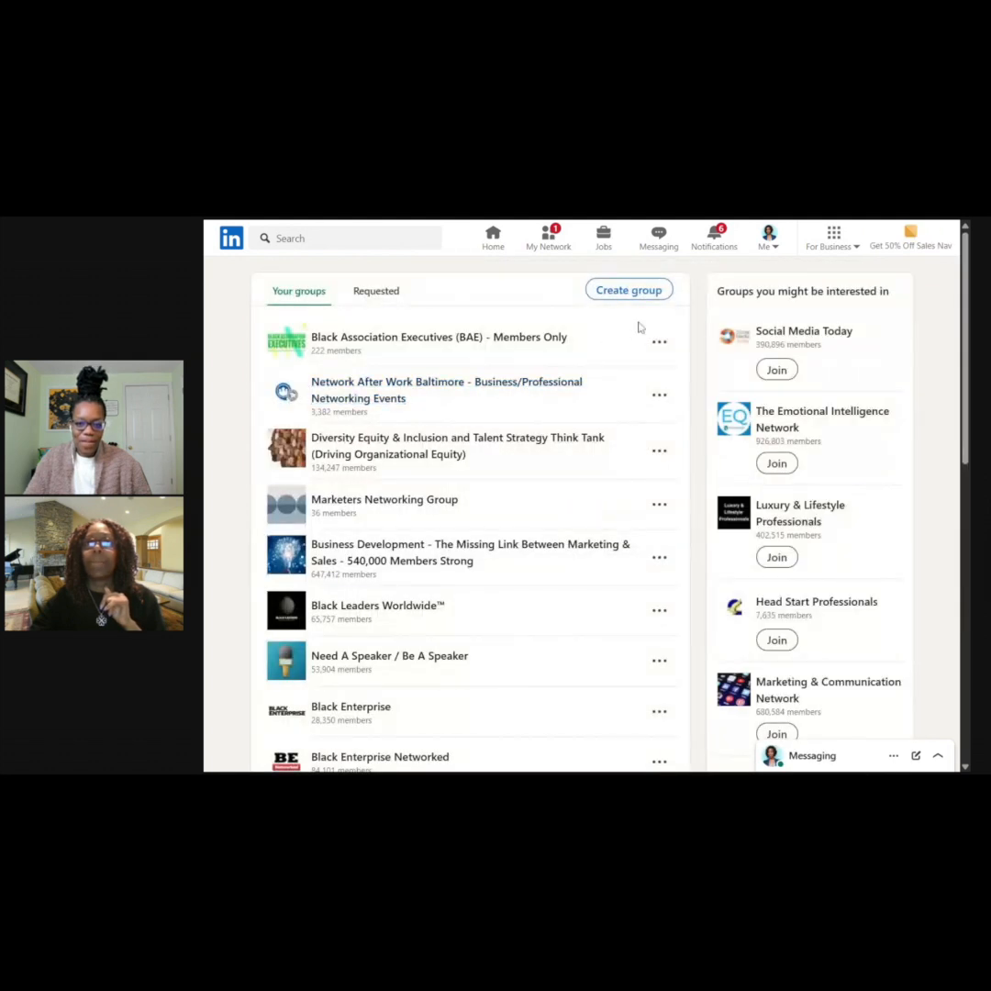
{"action": "left_click", "coordinate": [628, 290]}
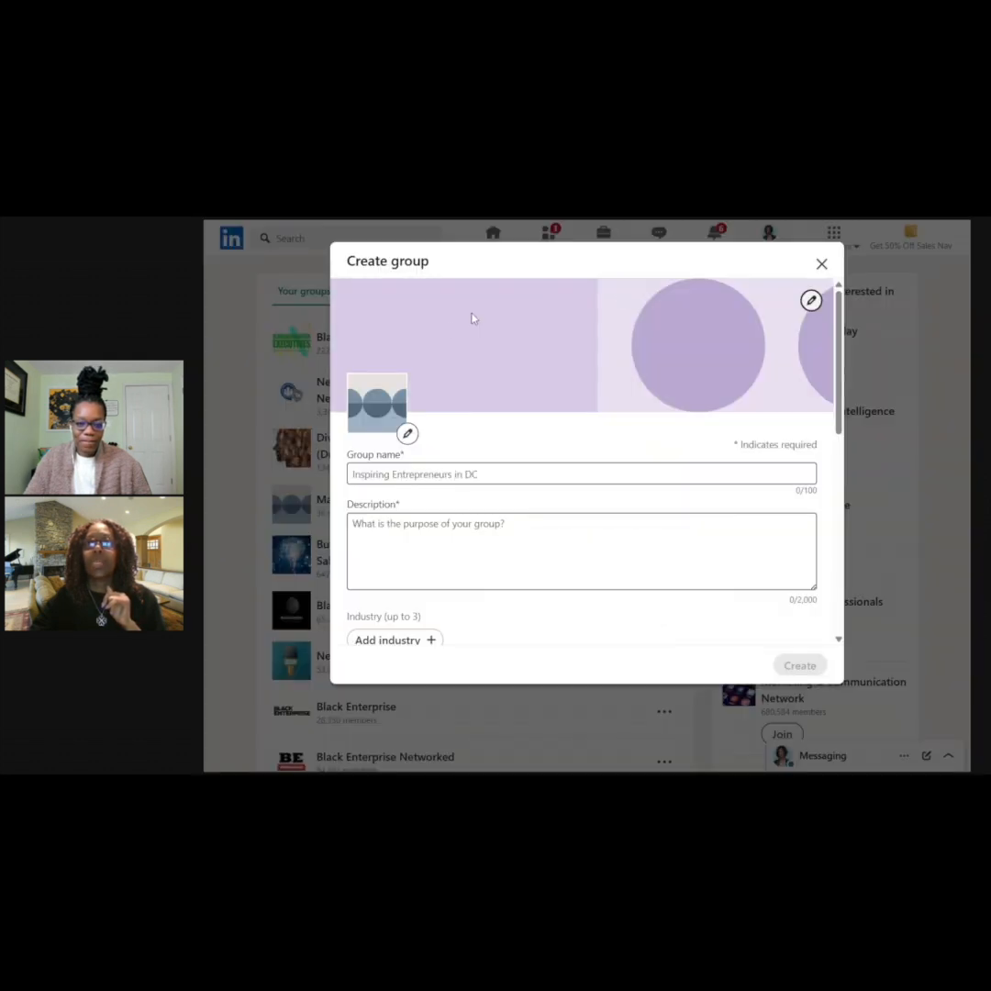
- Upload the NextStep Business Consulting image as the group's logo and apply it without edits
{"action": "left_click", "coordinate": [407, 433]}
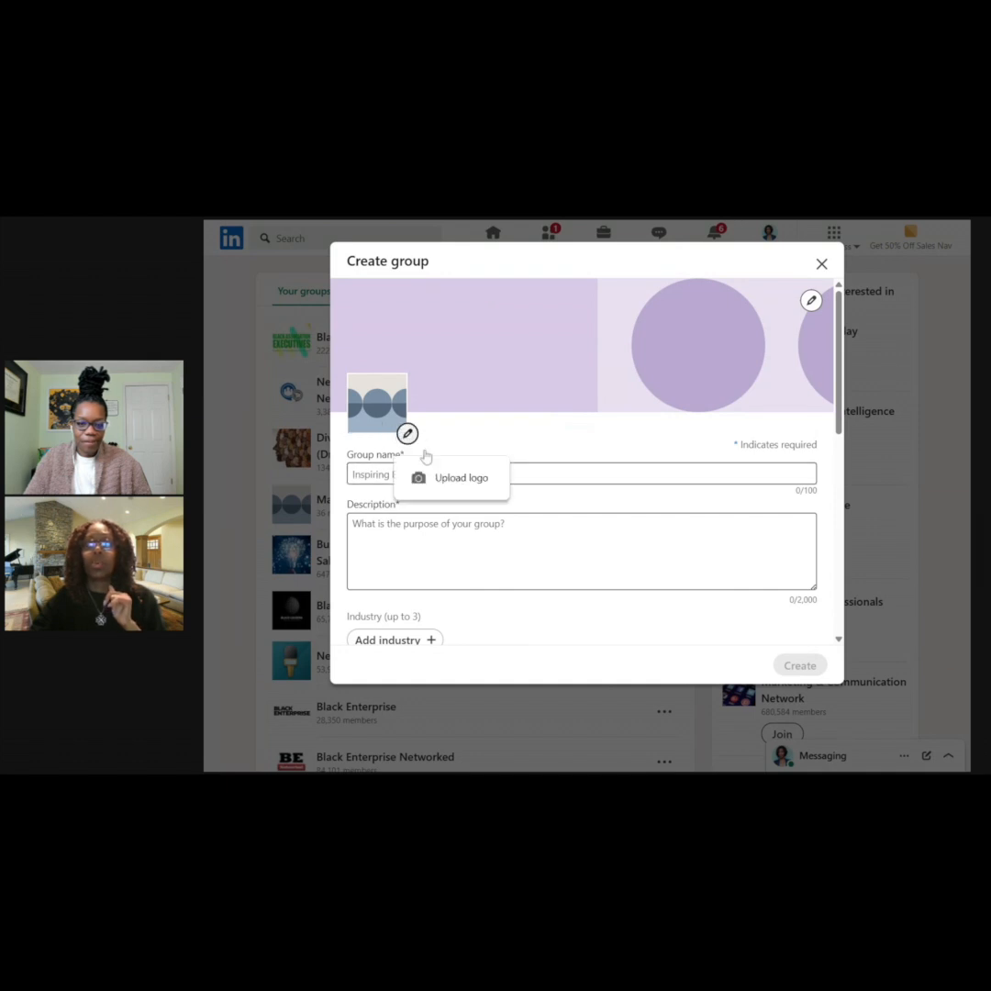
{"action": "left_click", "coordinate": [460, 487]}
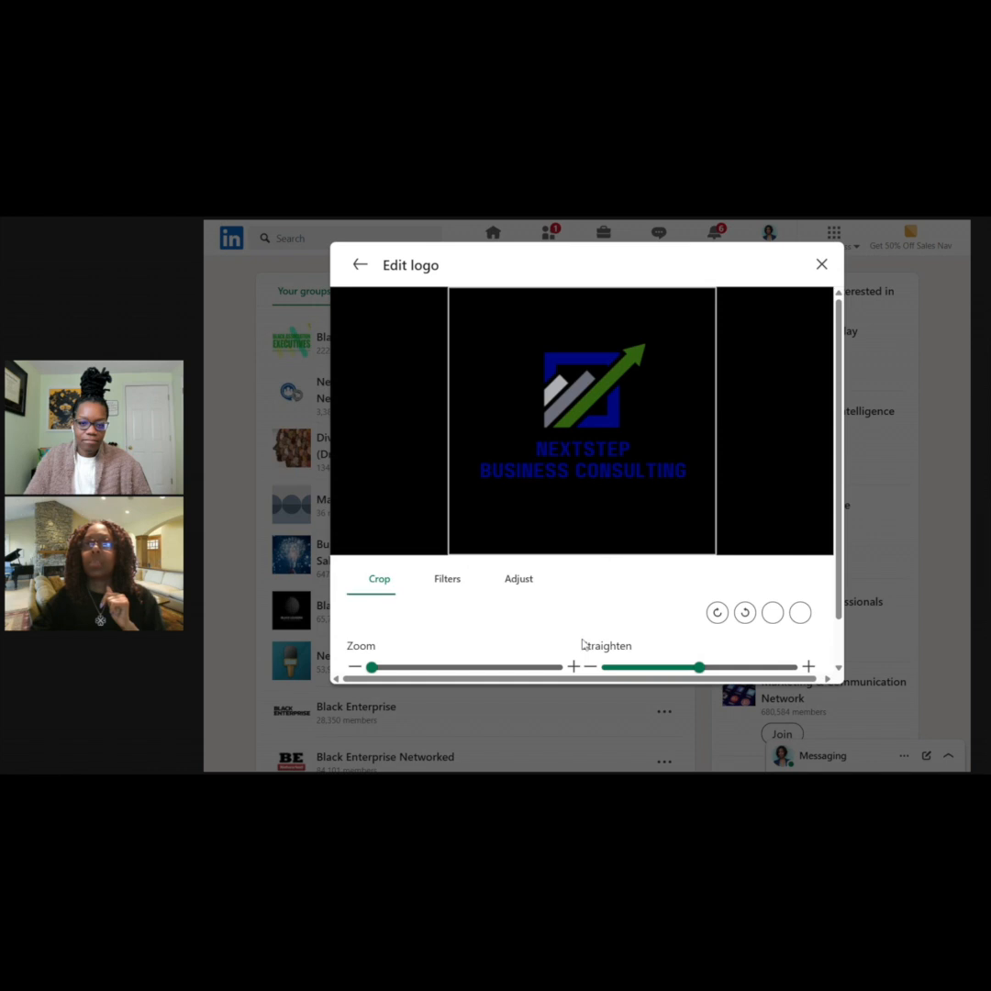
{"action": "scroll", "coordinate": [678, 519], "scroll_direction": "down", "scroll_amount": 1}
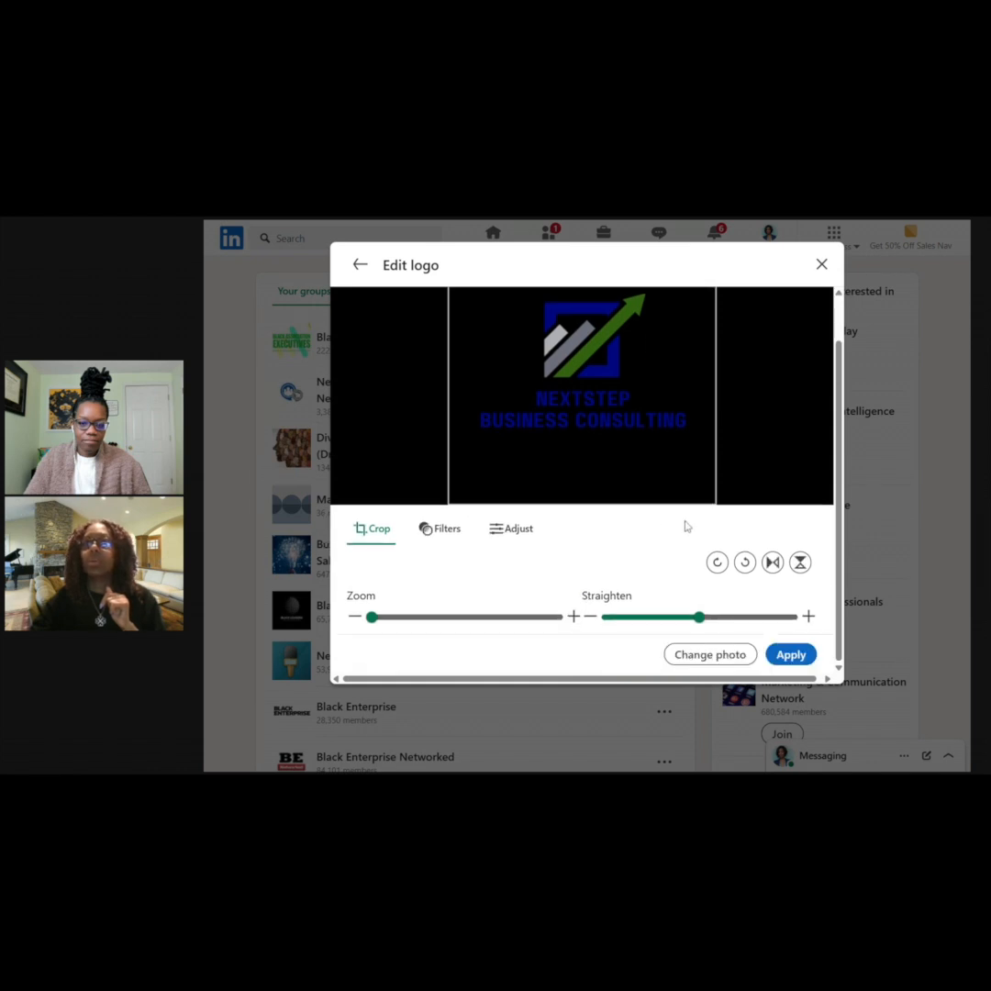
{"action": "left_click", "coordinate": [789, 653]}
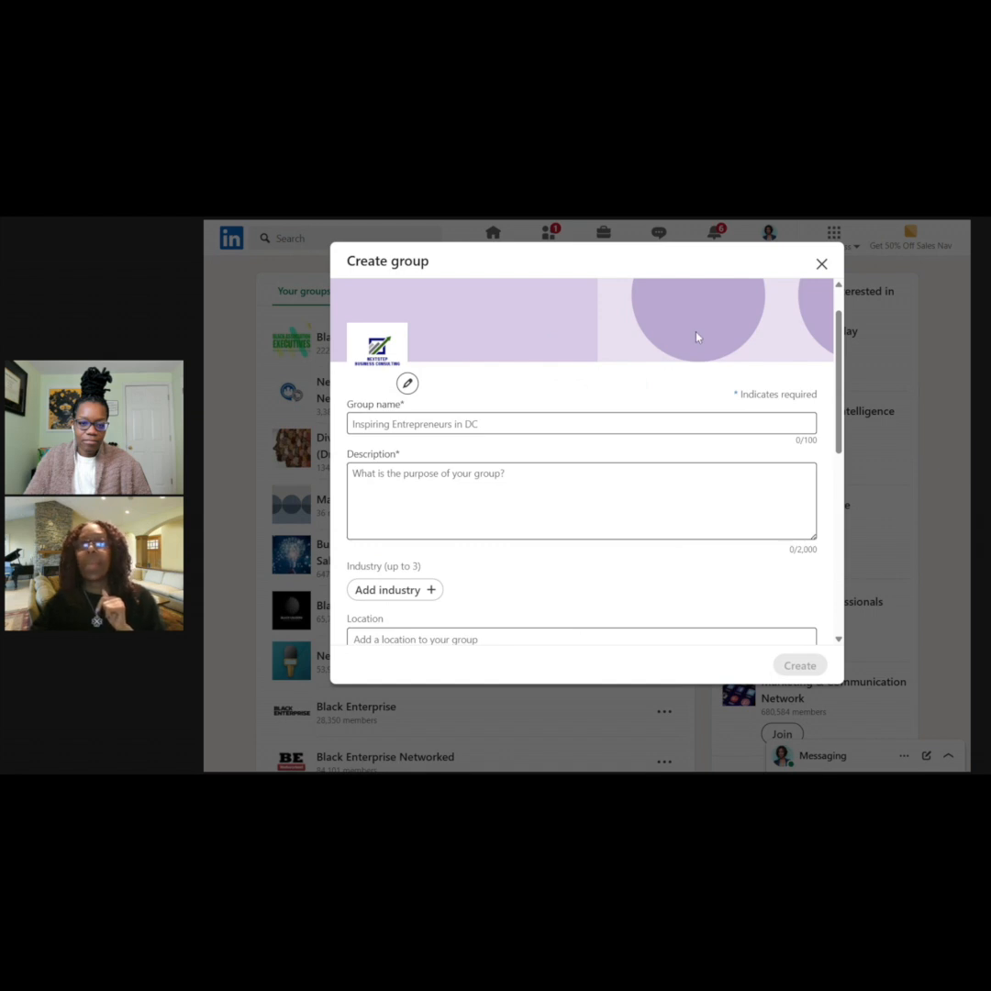
- Name the group "NextStep Growth Network"
{"action": "left_click", "coordinate": [464, 453]}
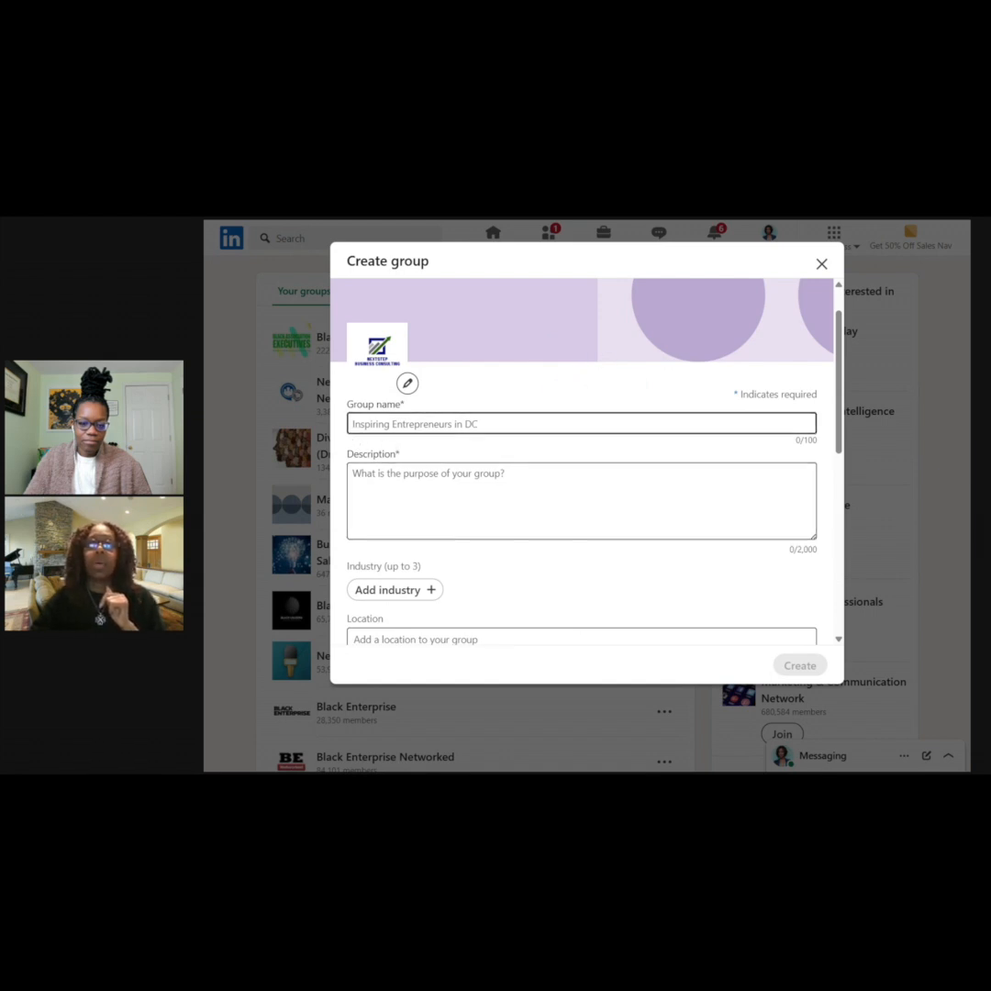
{"action": "left_click", "coordinate": [466, 424]}
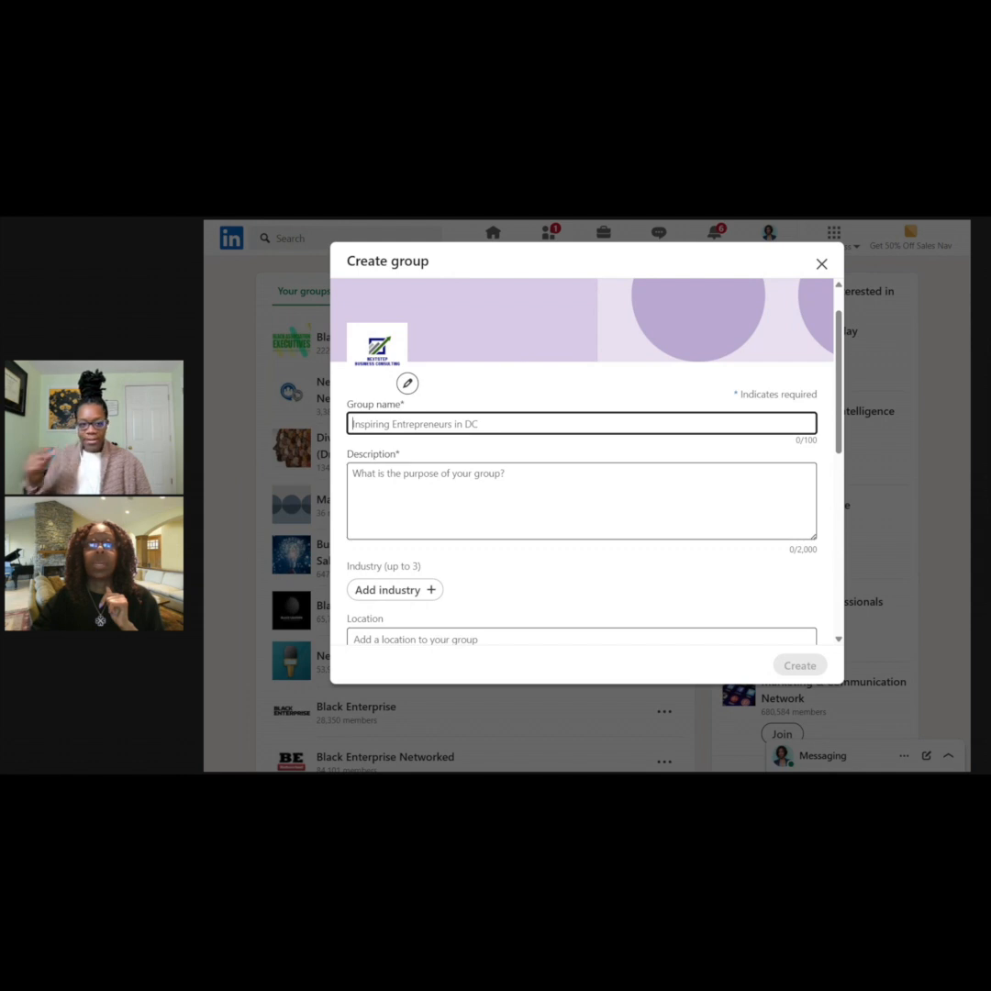
{"action": "type", "text": "NextStep "}
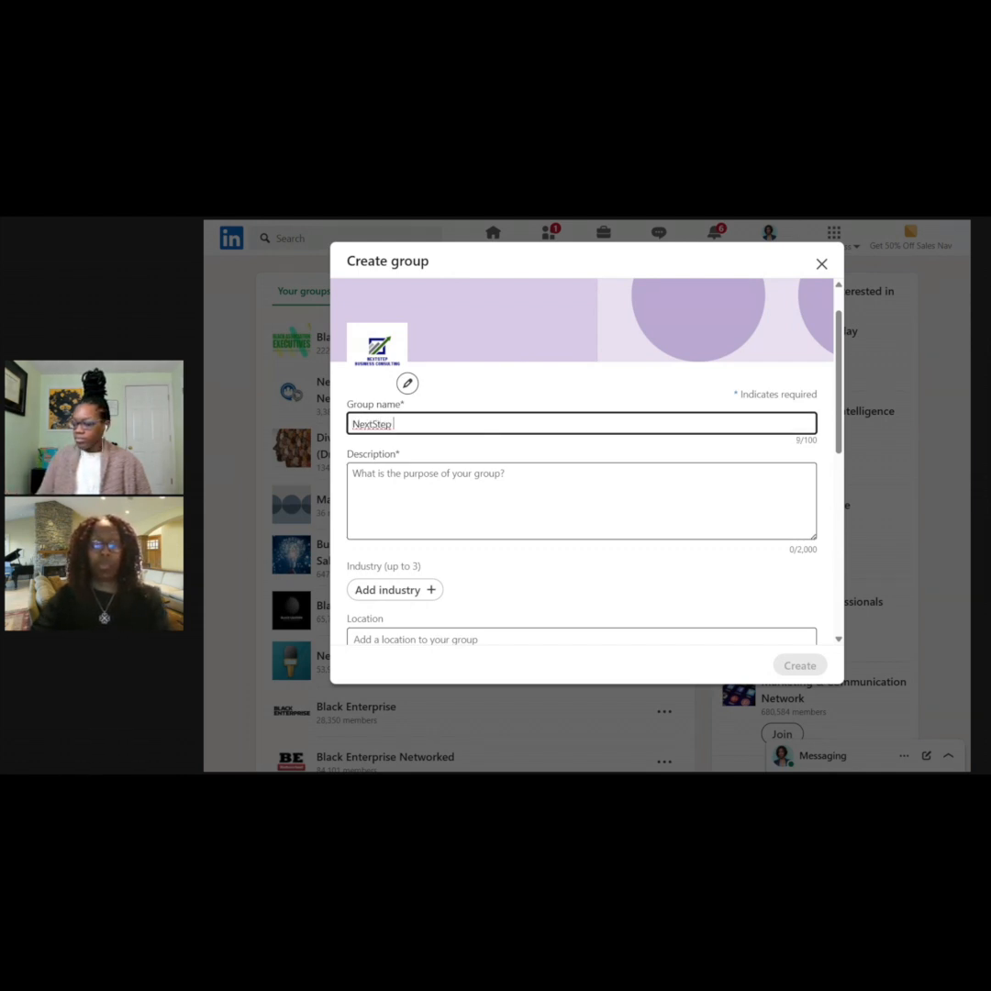
{"action": "type", "text": "Growth"}
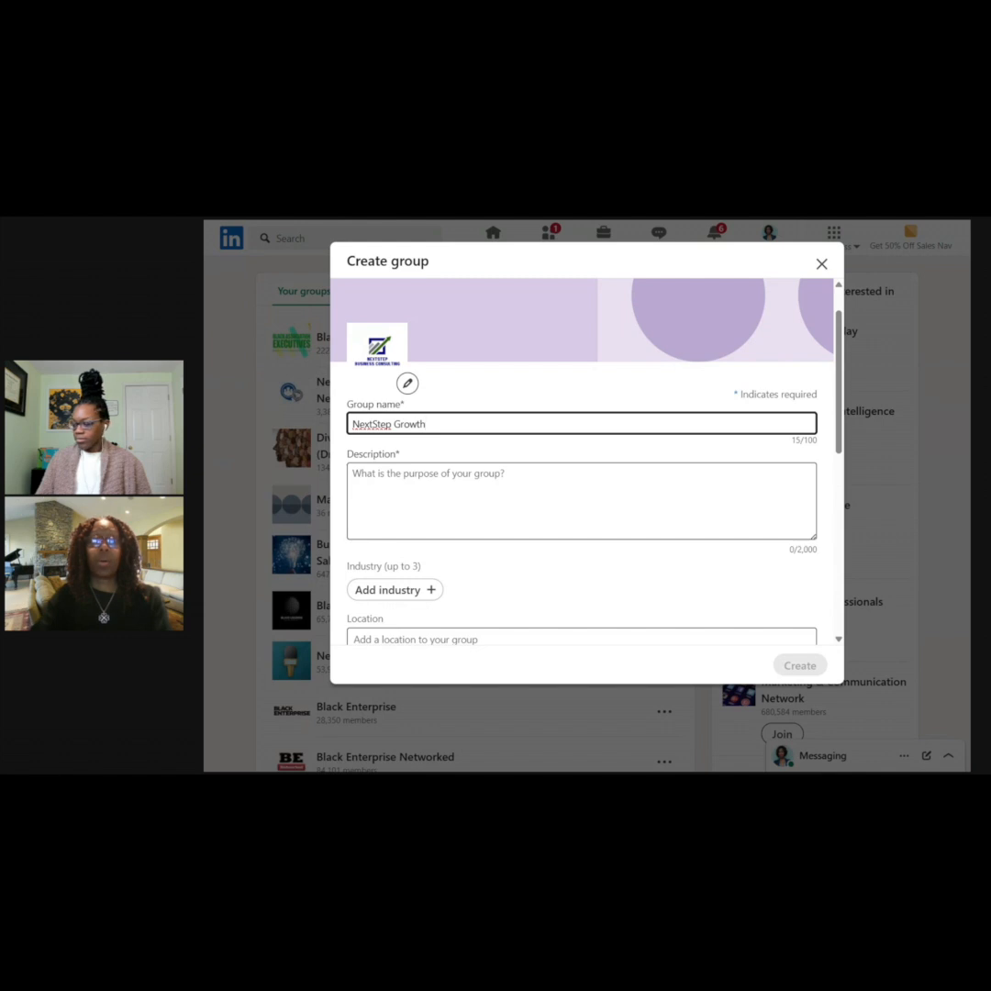
{"action": "type", "text": " Network"}
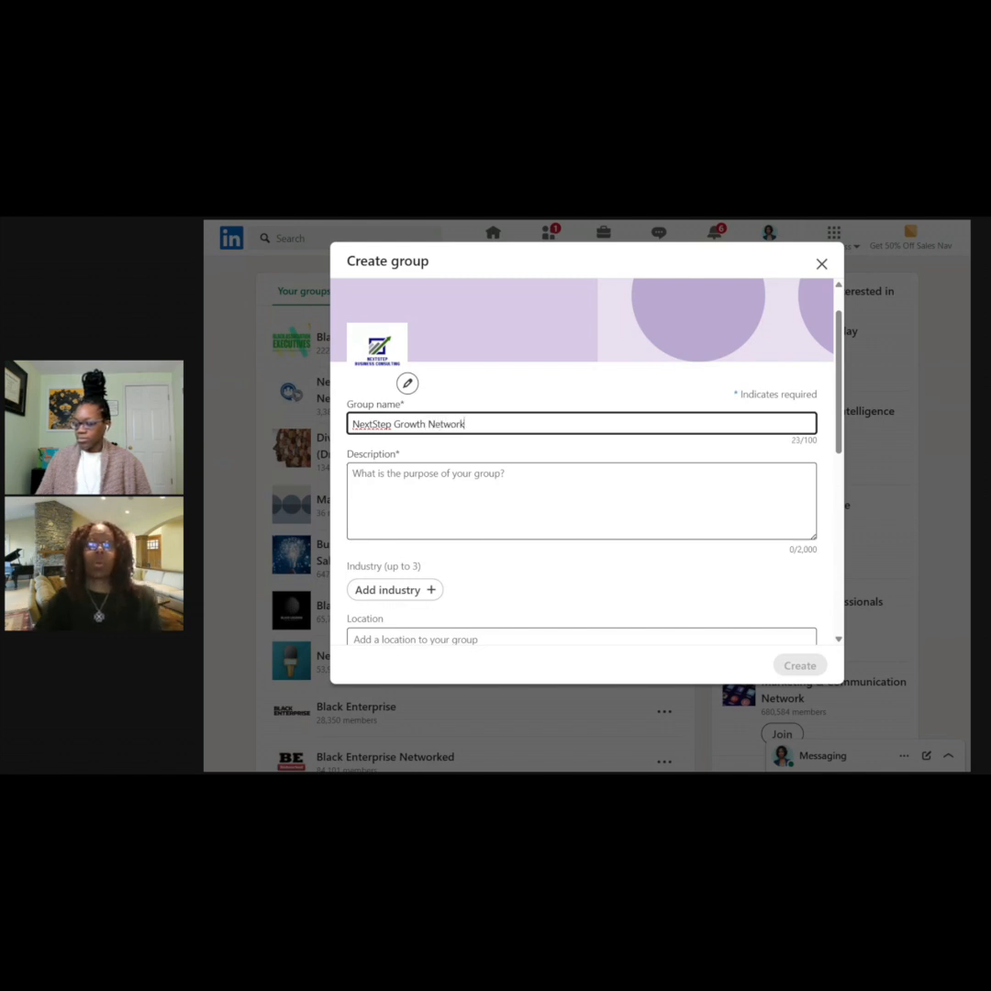
- Enter the group description "Connecting like-minded solopreneurs on a quest toward greatness!"
{"action": "left_click", "coordinate": [550, 497]}
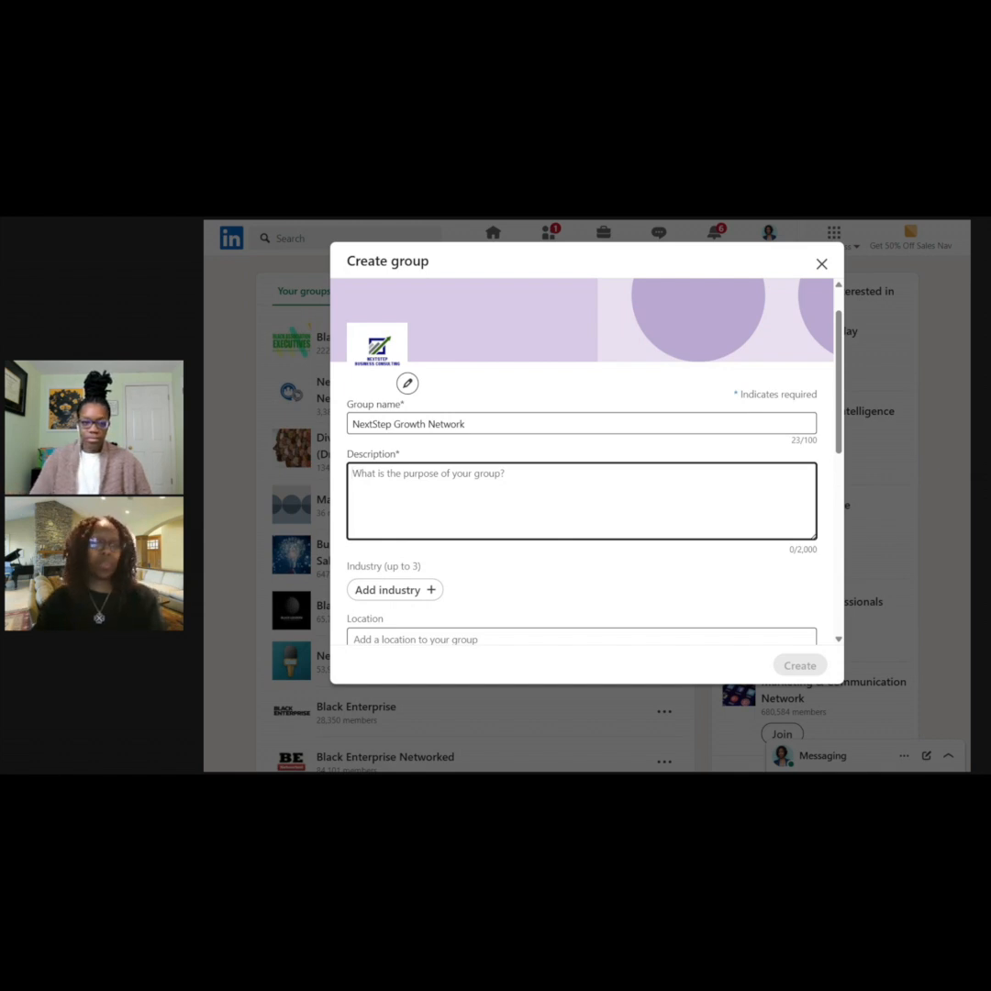
{"action": "type", "text": "Con"}
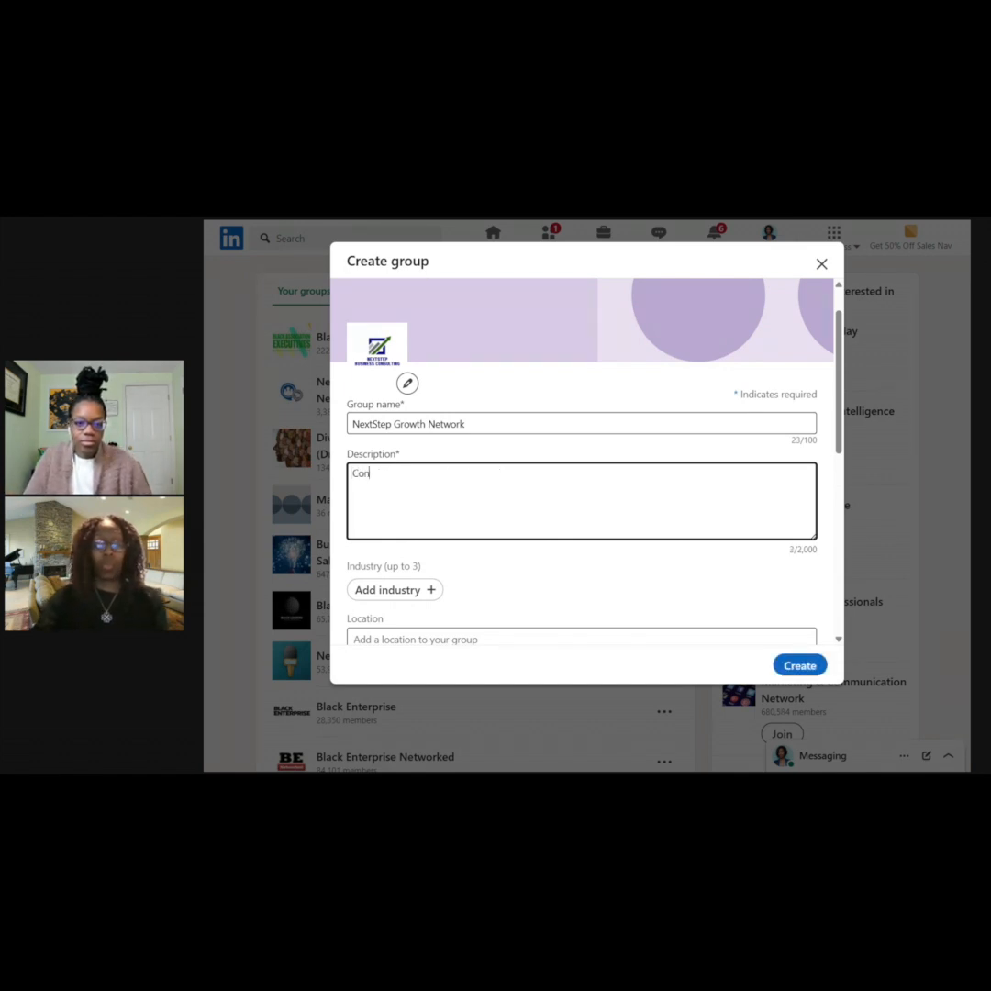
{"action": "type", "text": "necting like-minded solopreneurs on a quest toward "}
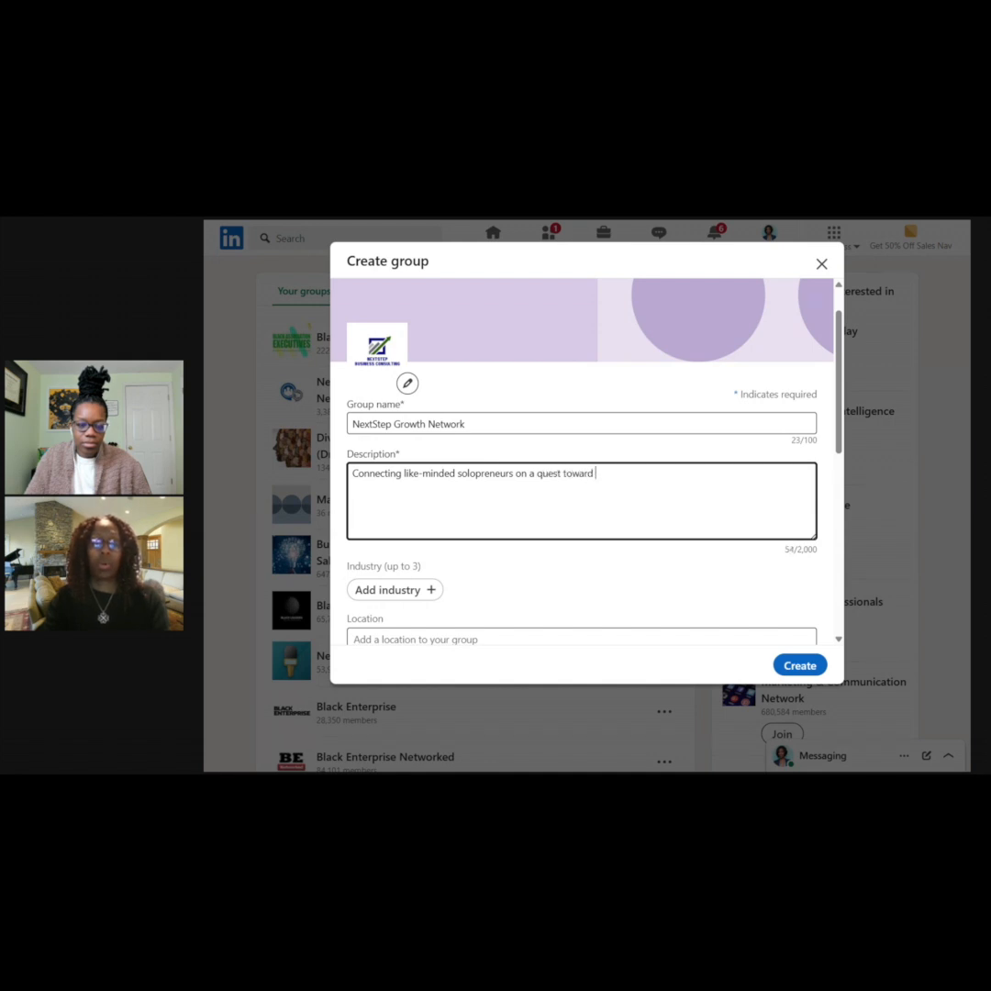
{"action": "type", "text": "greatness!"}
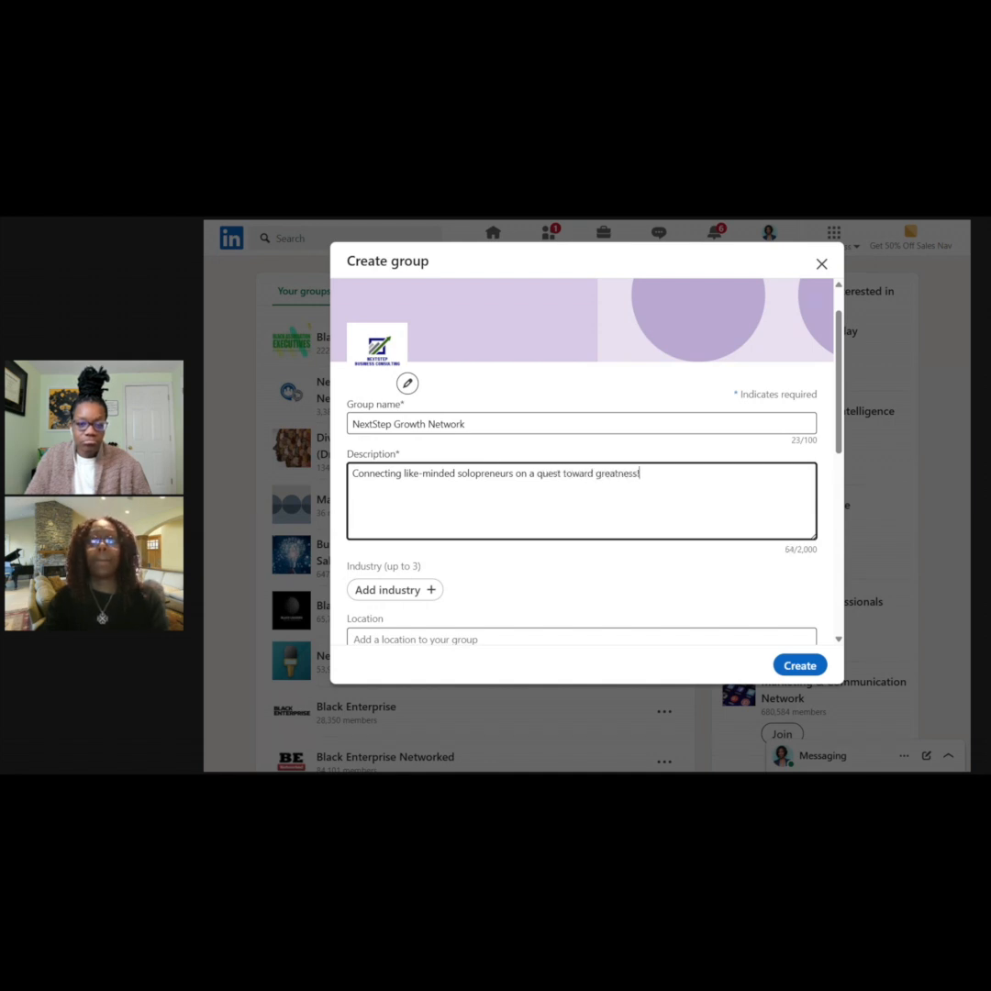
- Add the industries Accounting, Technology, Information and Internet, and Law Practice to the group
{"action": "scroll", "coordinate": [426, 483], "scroll_direction": "down", "scroll_amount": 3}
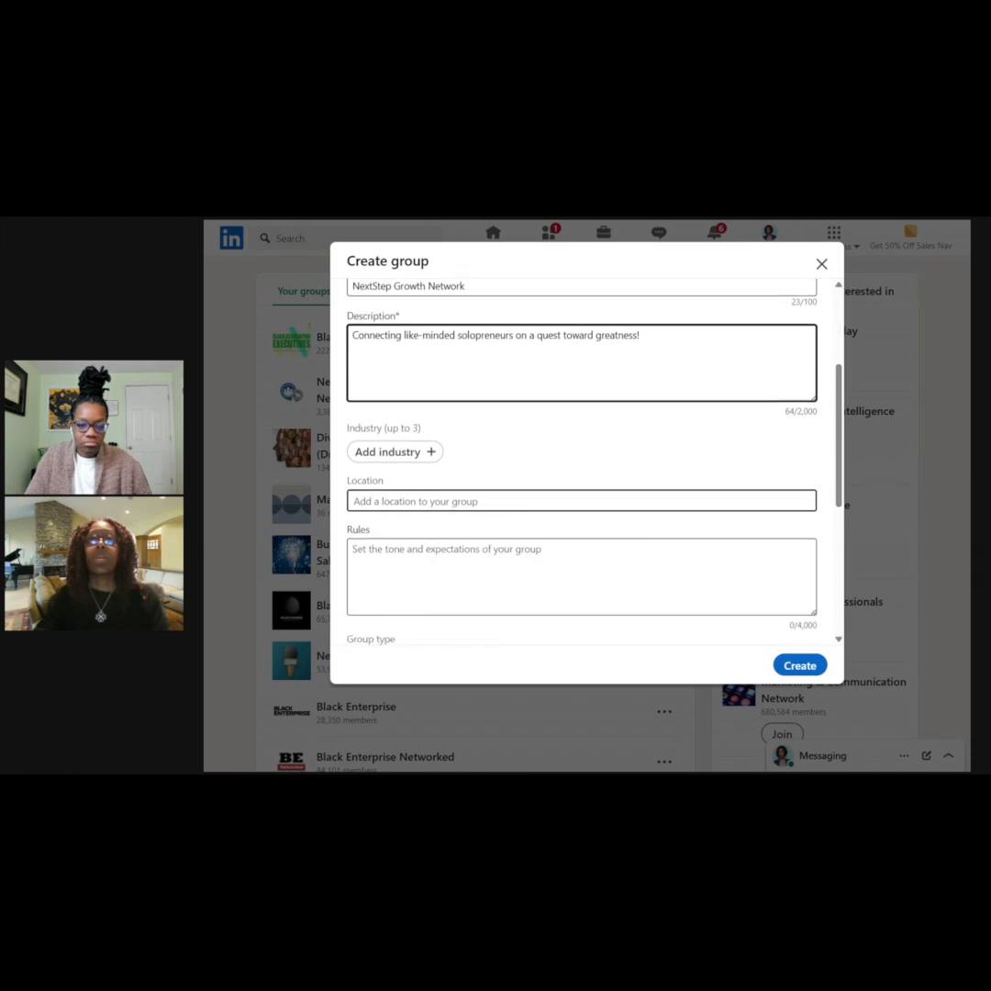
{"action": "left_click", "coordinate": [434, 455]}
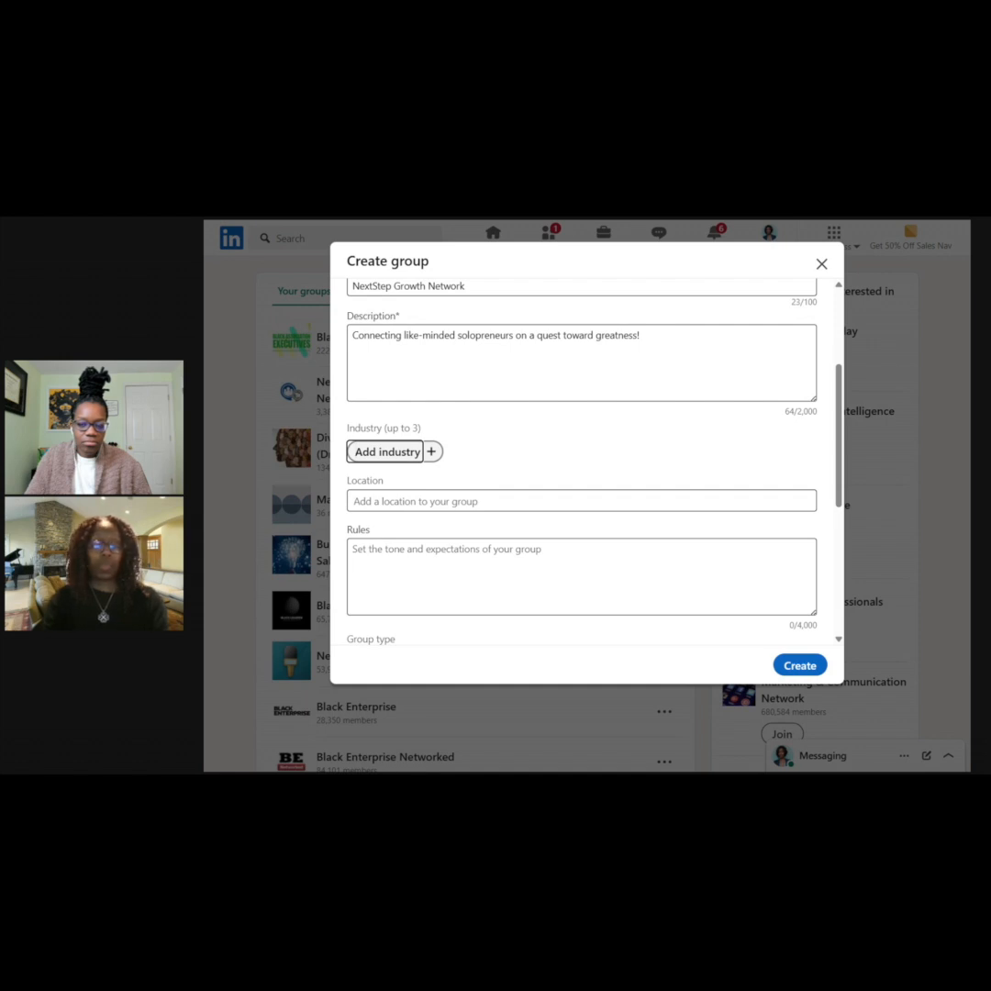
{"action": "left_click", "coordinate": [351, 451]}
{"action": "type", "text": "Accou"}
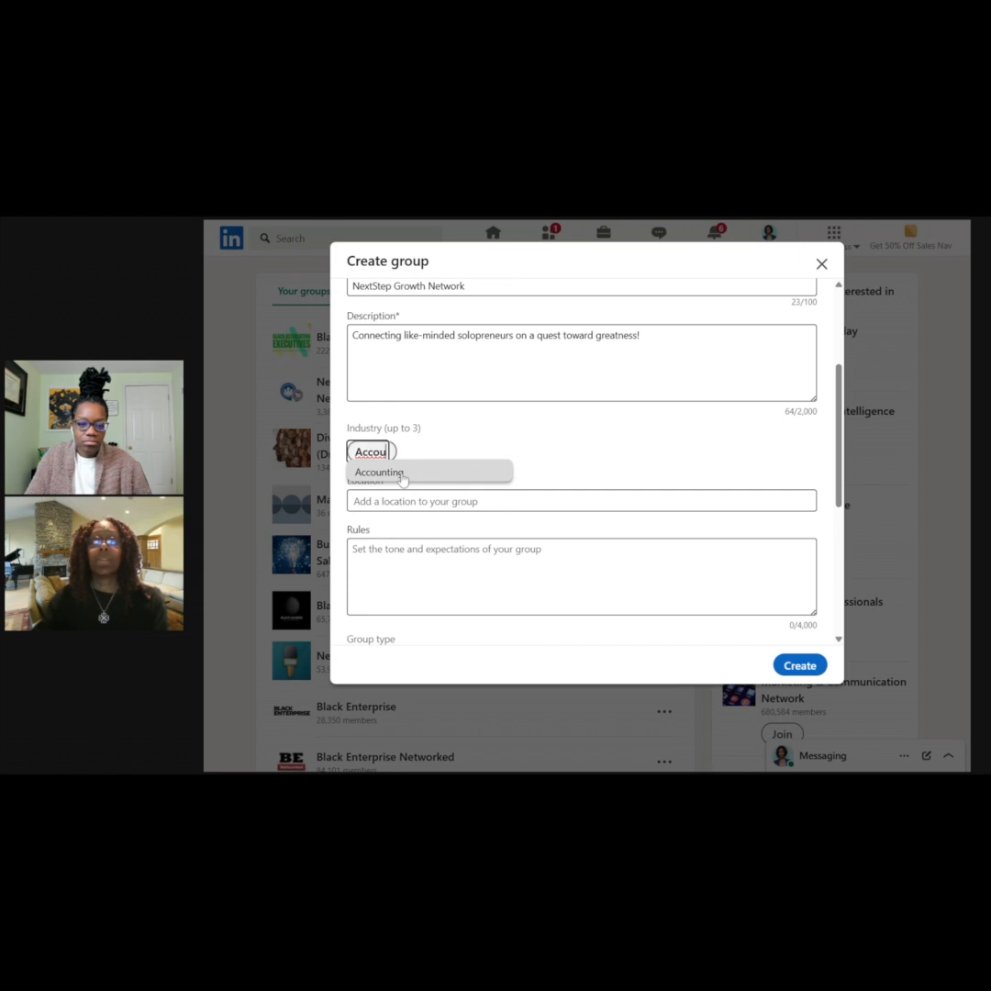
{"action": "left_click", "coordinate": [401, 473]}
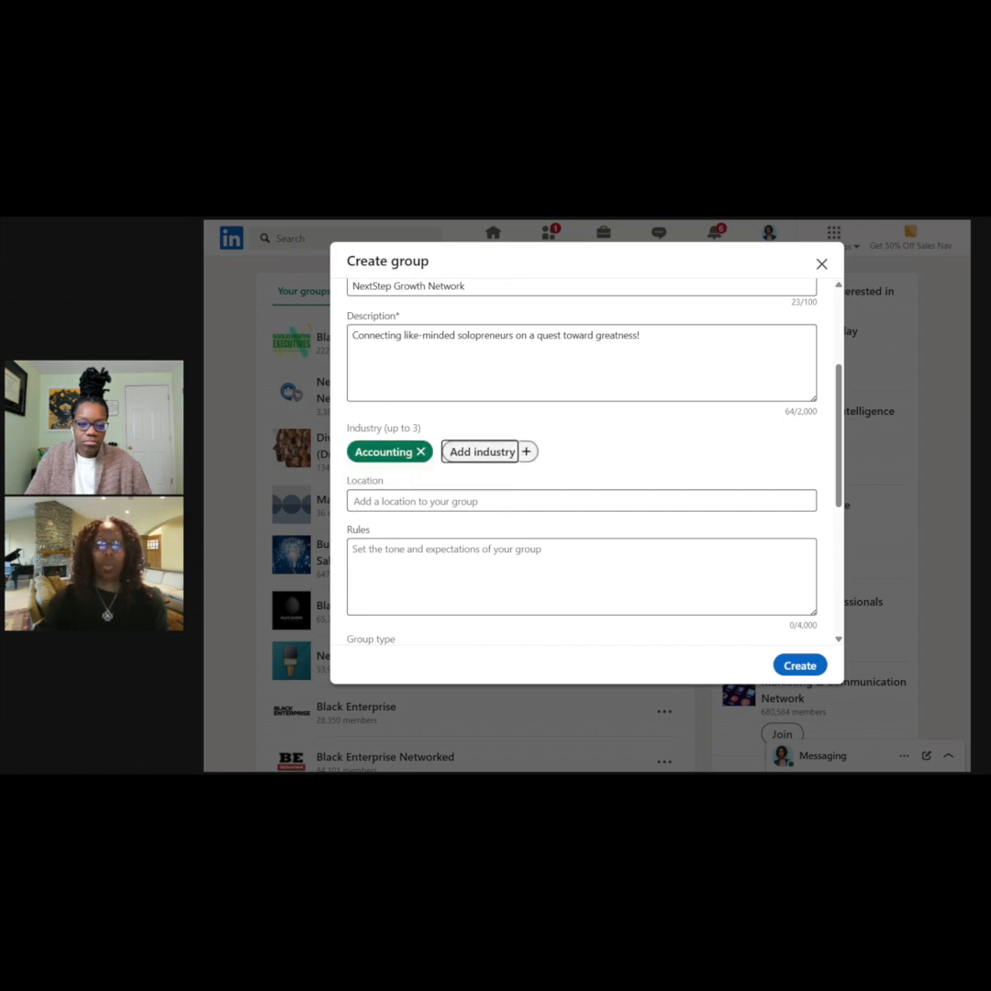
{"action": "key", "text": "Return"}
{"action": "type", "text": "Informatin"}
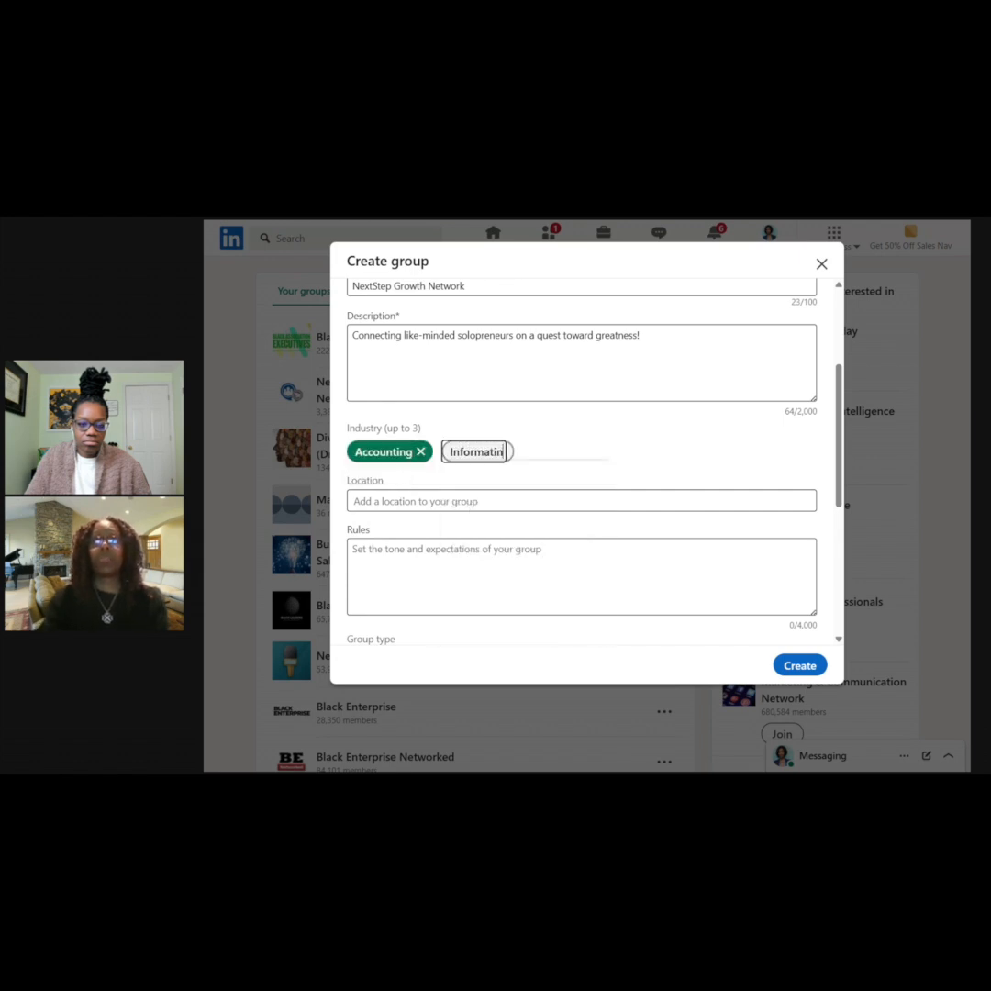
{"action": "key", "text": "BackSpace"}
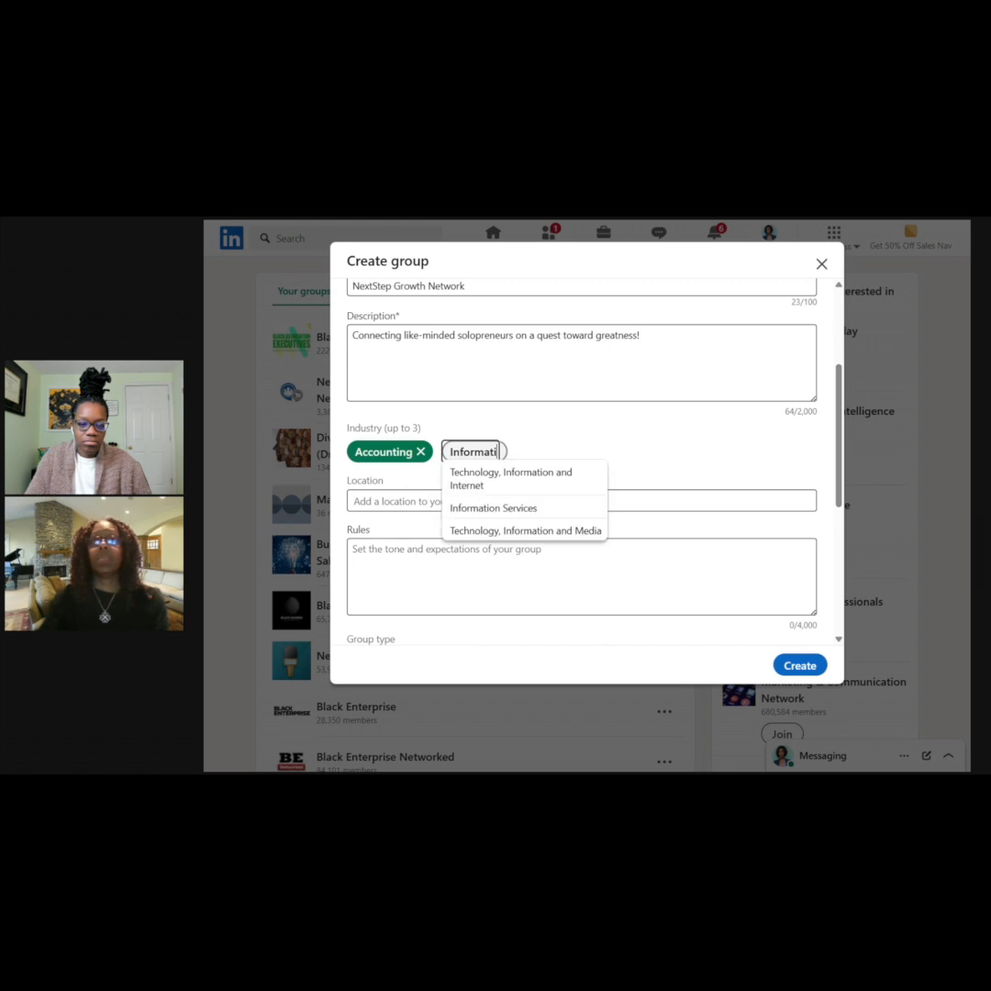
{"action": "left_click", "coordinate": [468, 479]}
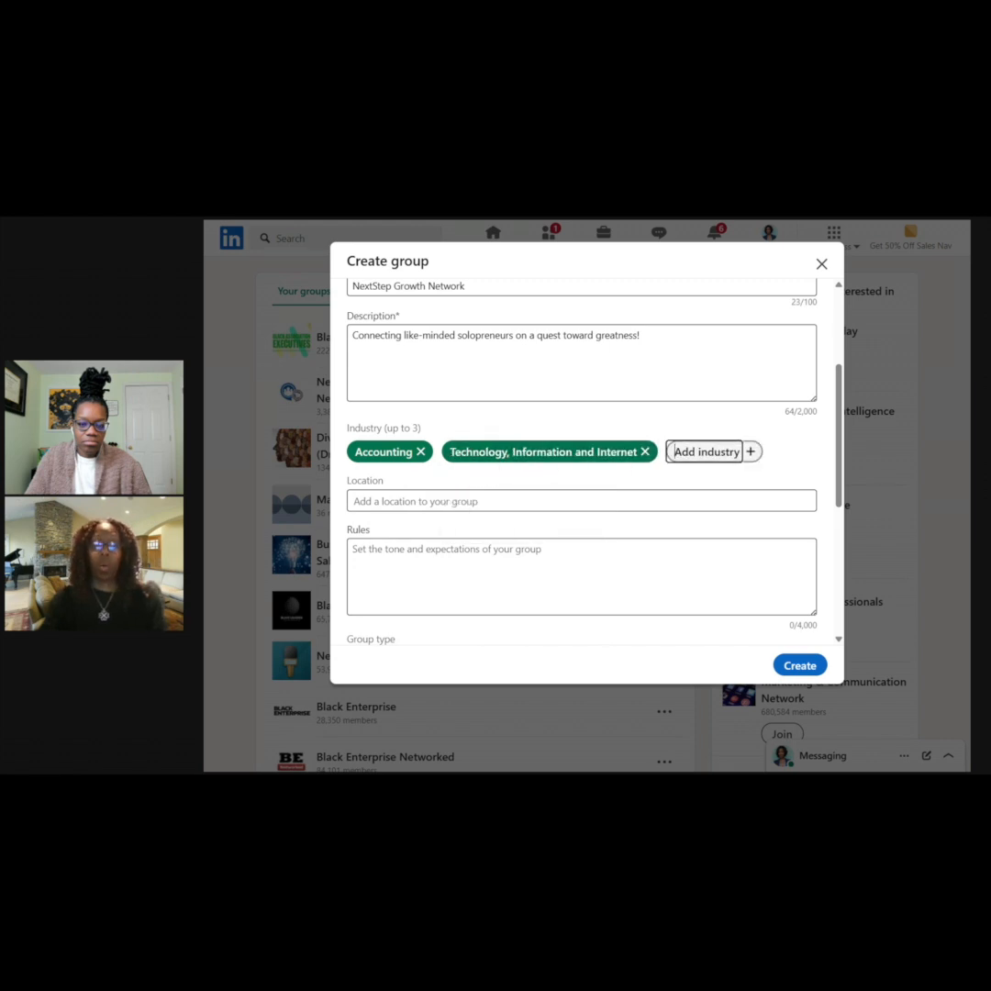
{"action": "type", "text": "Law"}
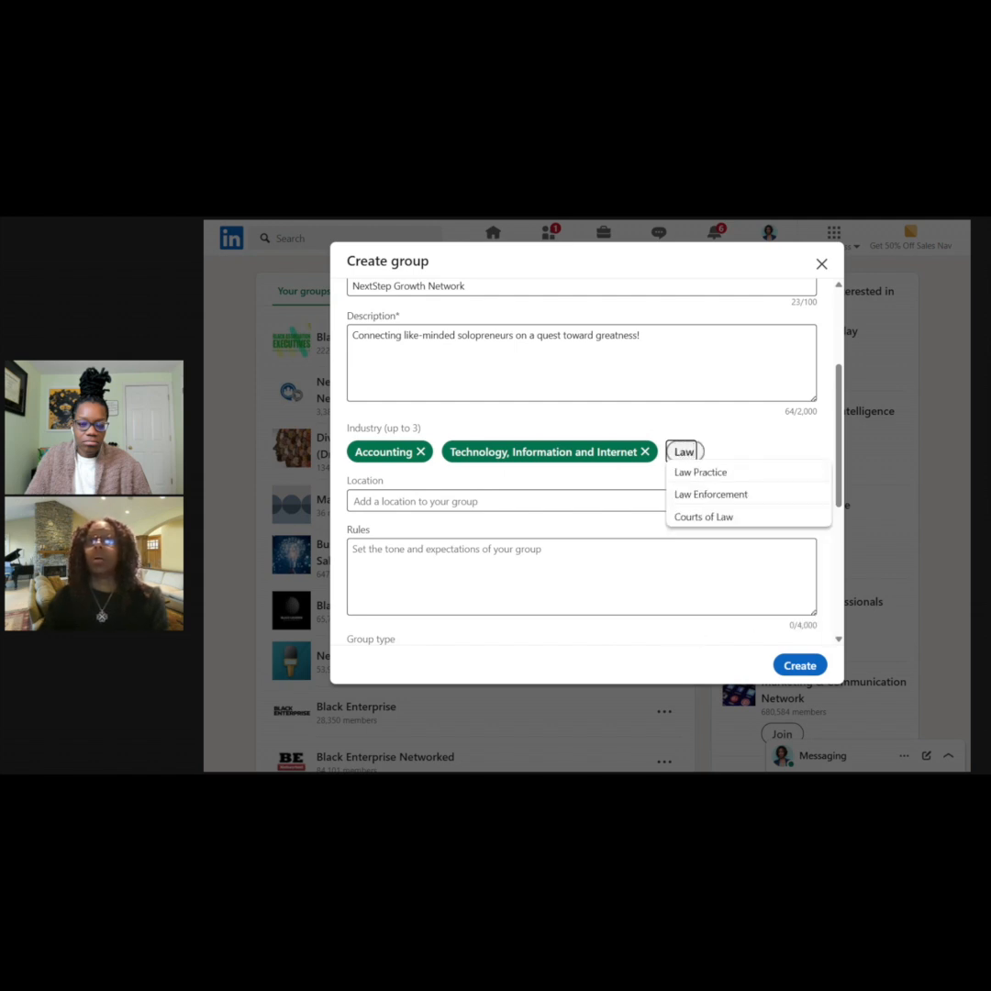
{"action": "left_click", "coordinate": [701, 473]}
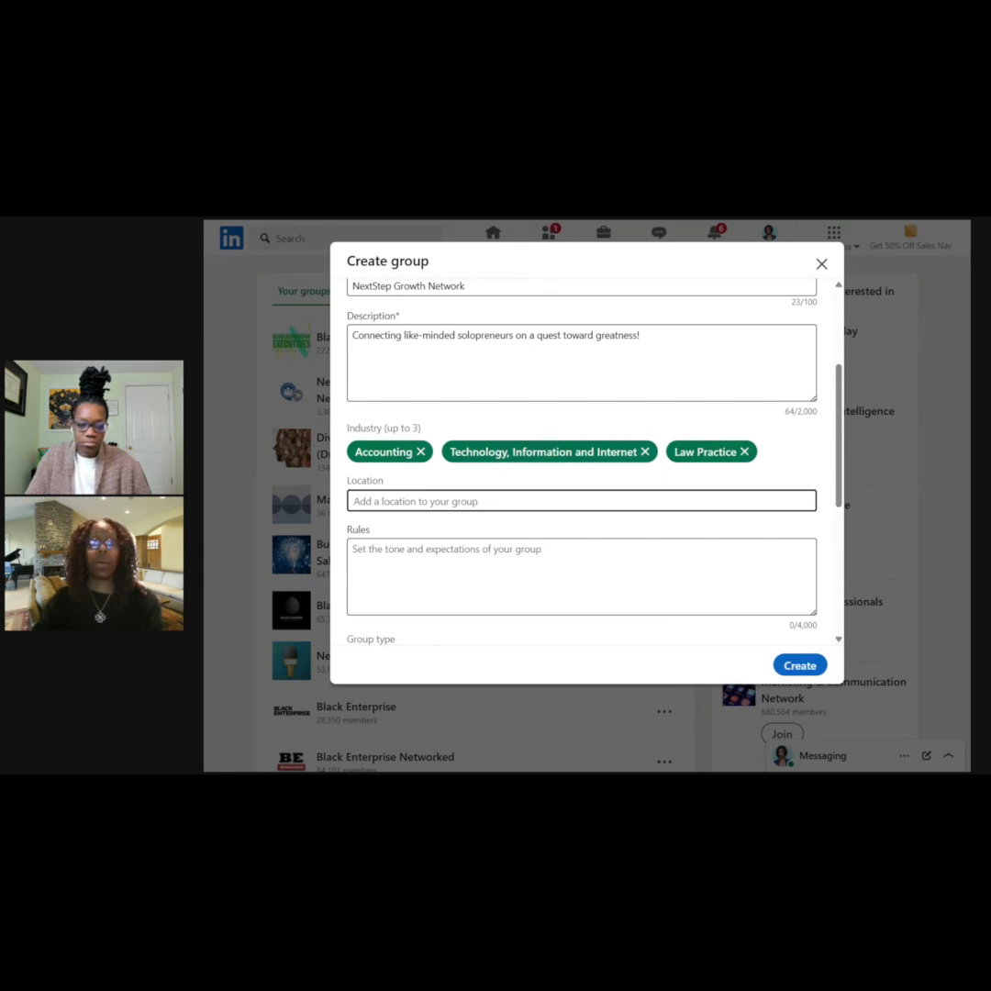
- Enter three group rules on separate lines: "* Participate and encourage.", "* Be authentic." and "* Give more than you receive!"
{"action": "left_click", "coordinate": [353, 550]}
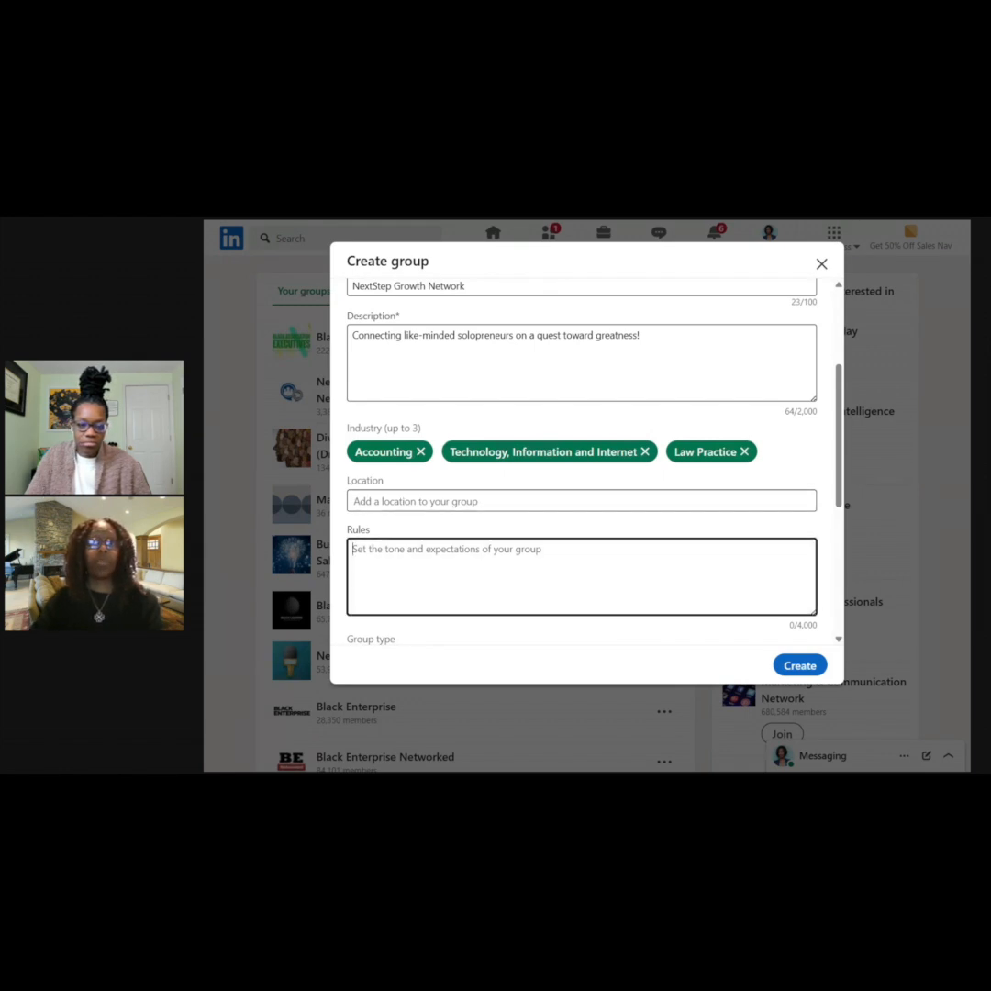
{"action": "type", "text": "*"}
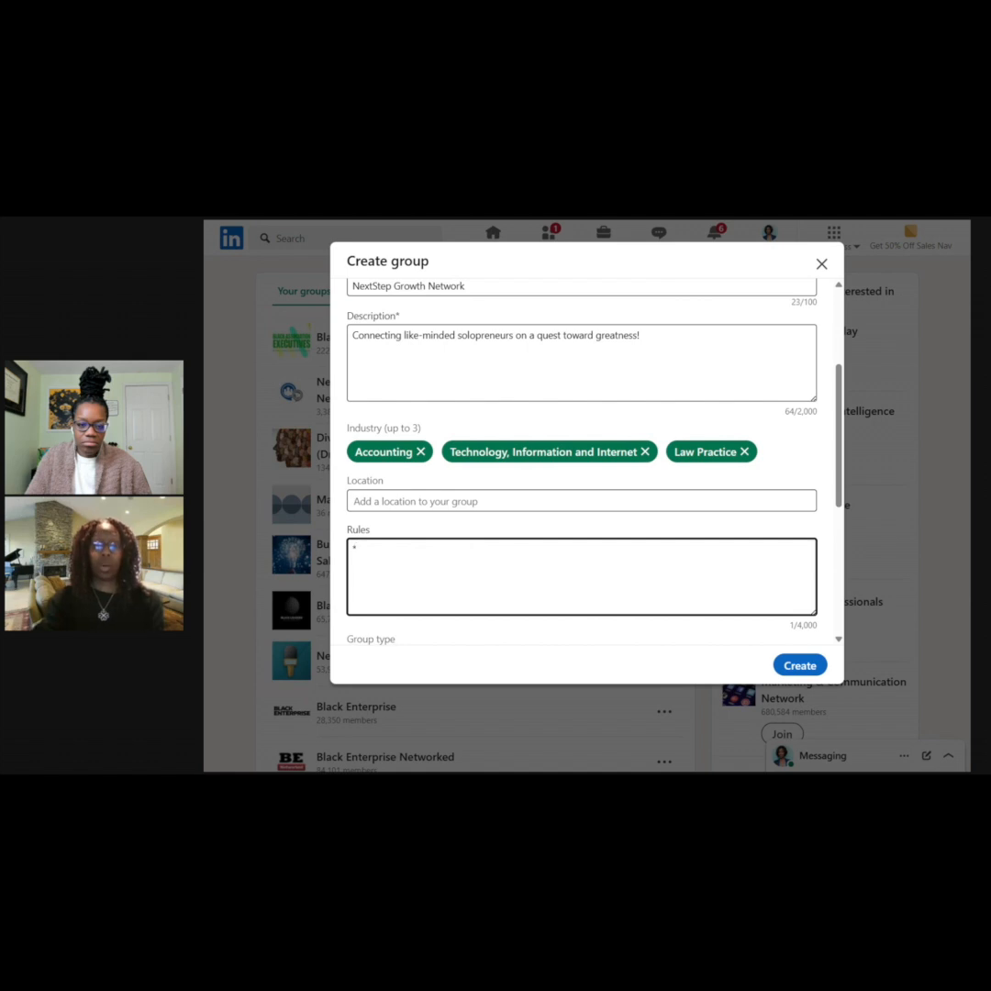
{"action": "type", "text": " Participate"}
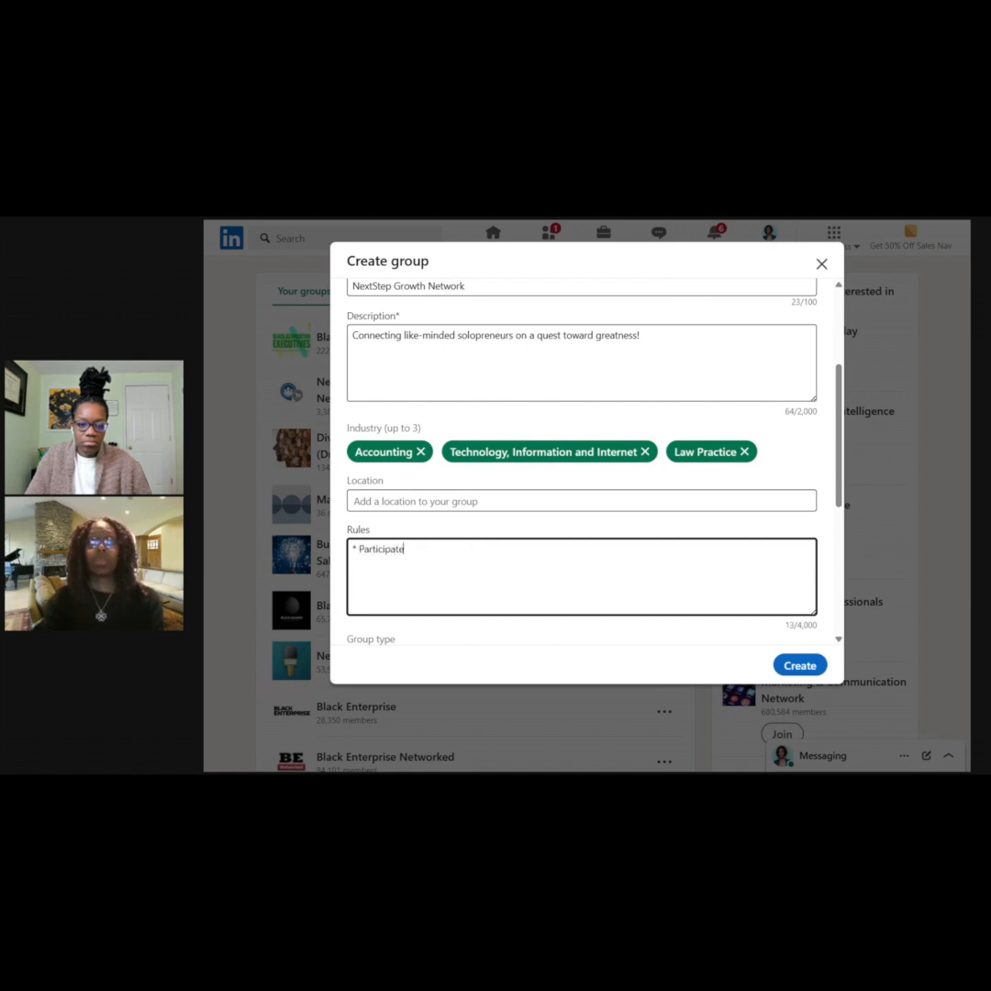
{"action": "type", "text": " and encoura"}
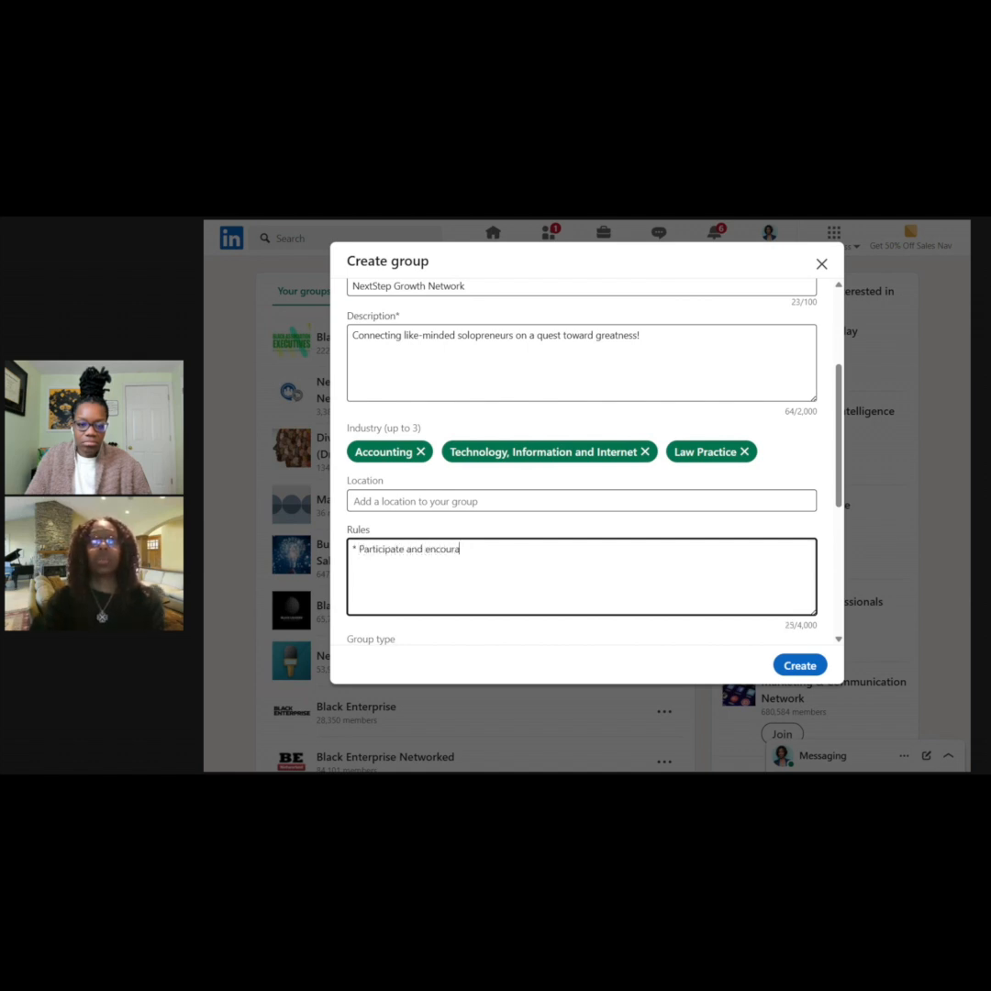
{"action": "type", "text": "ge,B"}
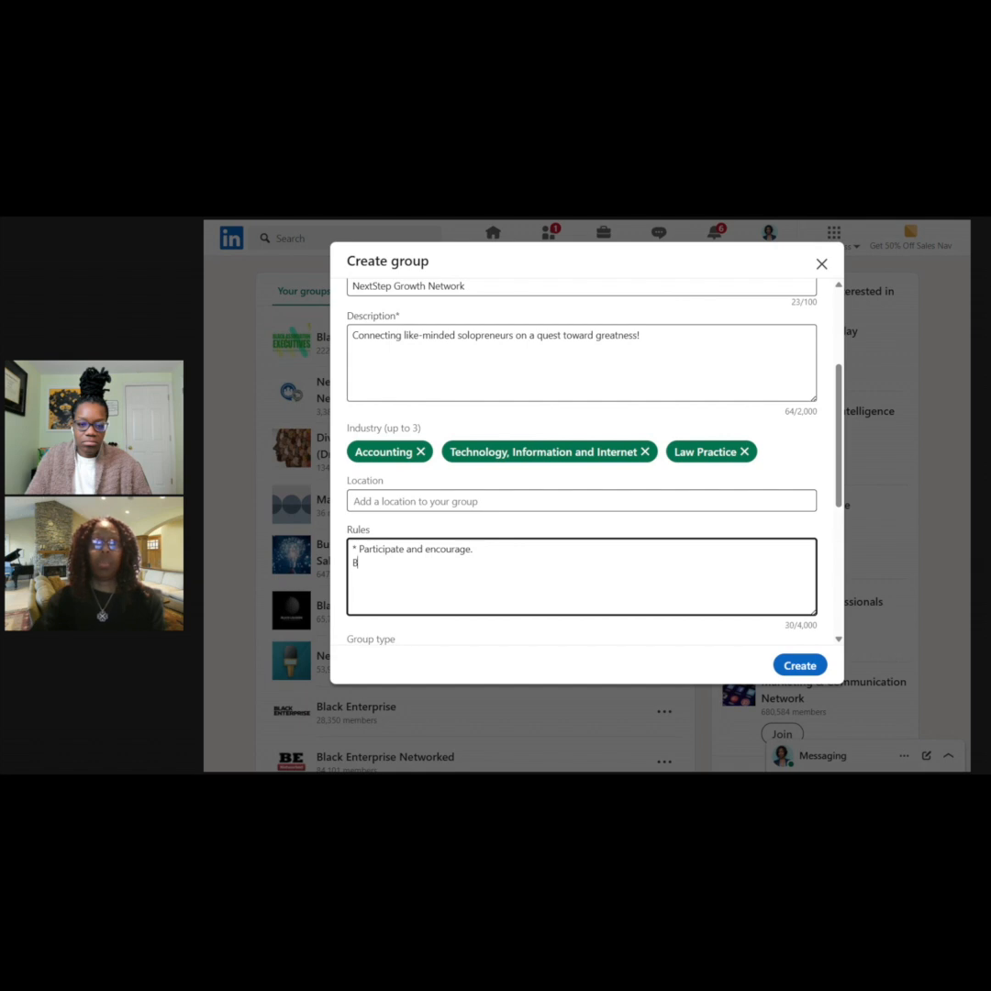
{"action": "type", "text": " Be a"}
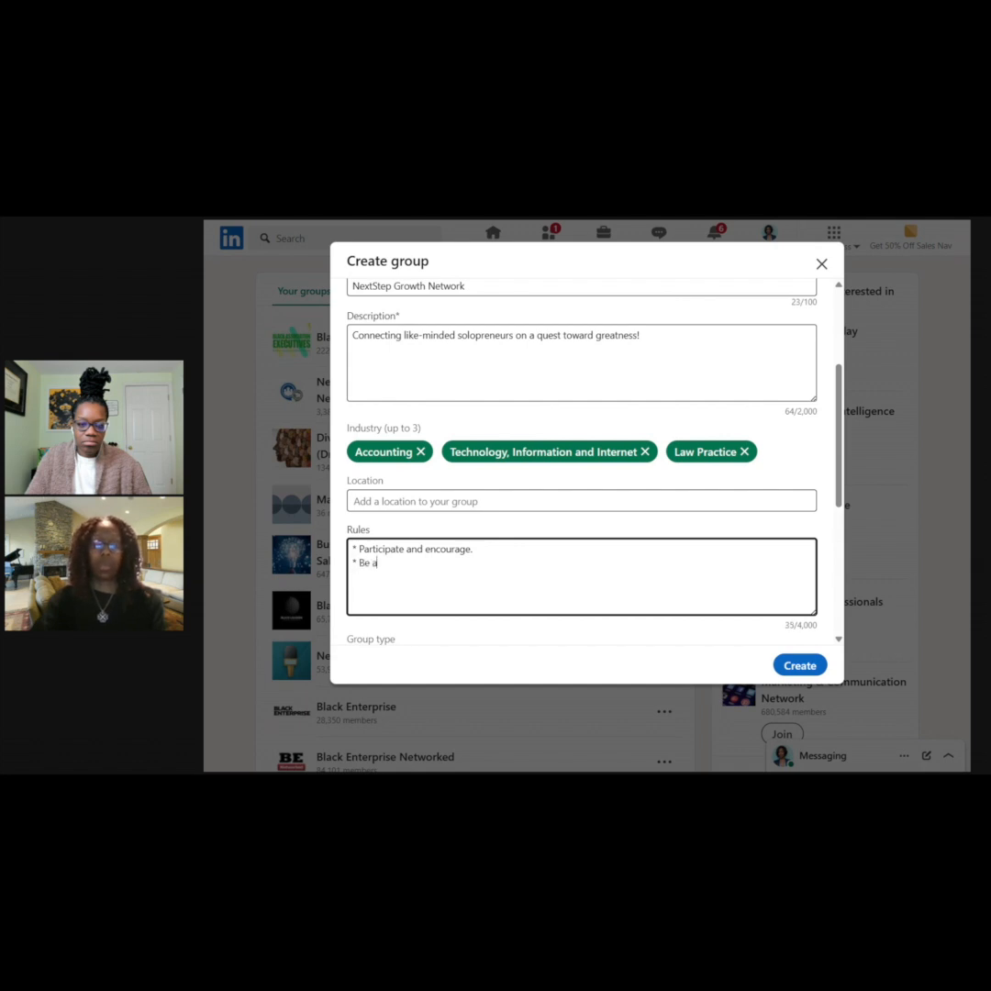
{"action": "type", "text": "uthentic"}
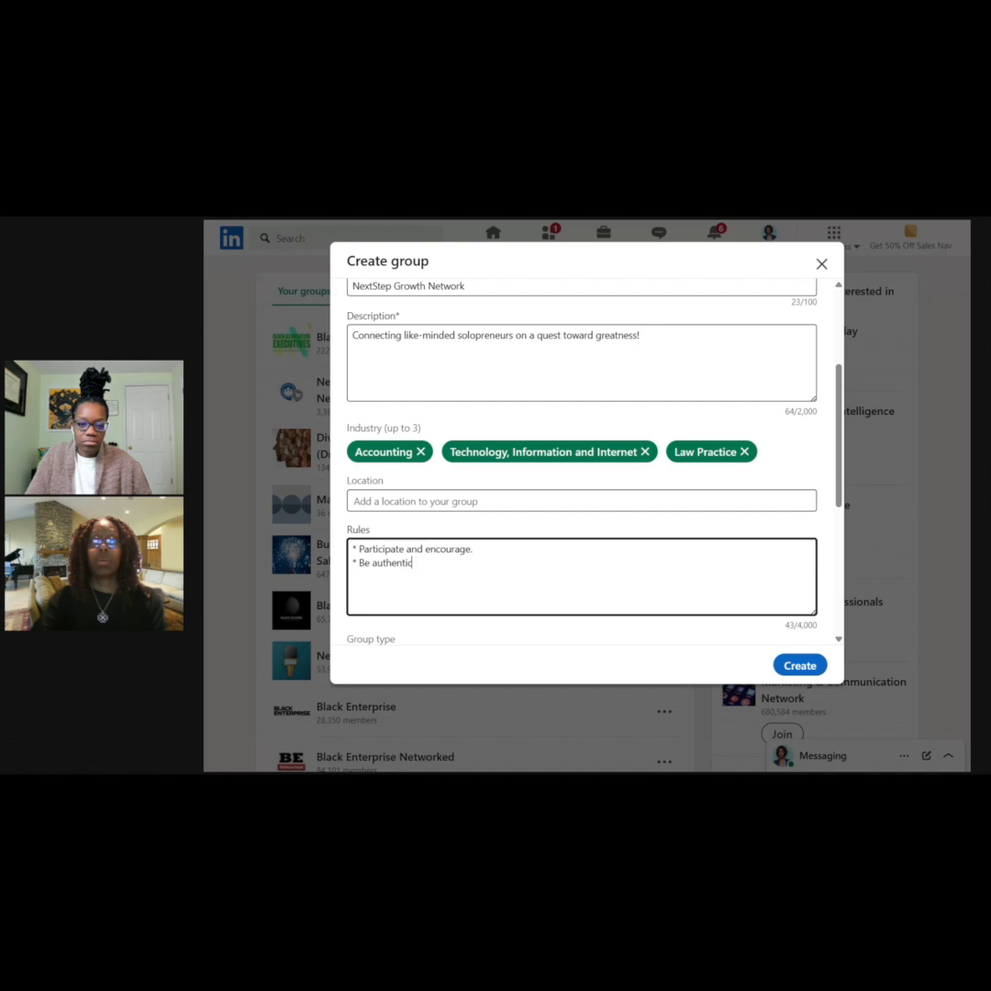
{"action": "type", "text": ". * Give o"}
{"action": "type", "text": "more than you"}
{"action": "type", "text": " receive!"}
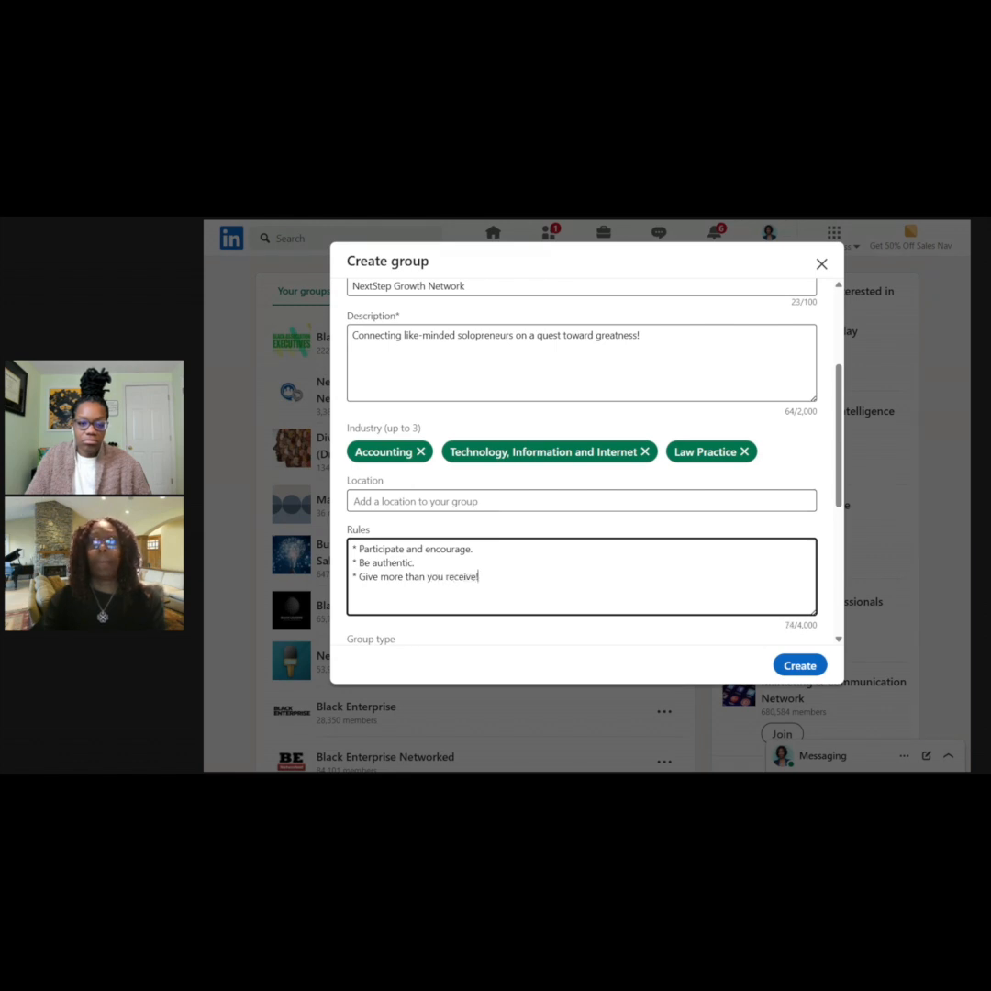
- Set the group type to Private and review the discoverability and permission options
{"action": "scroll", "coordinate": [650, 522], "scroll_direction": "down", "scroll_amount": 2}
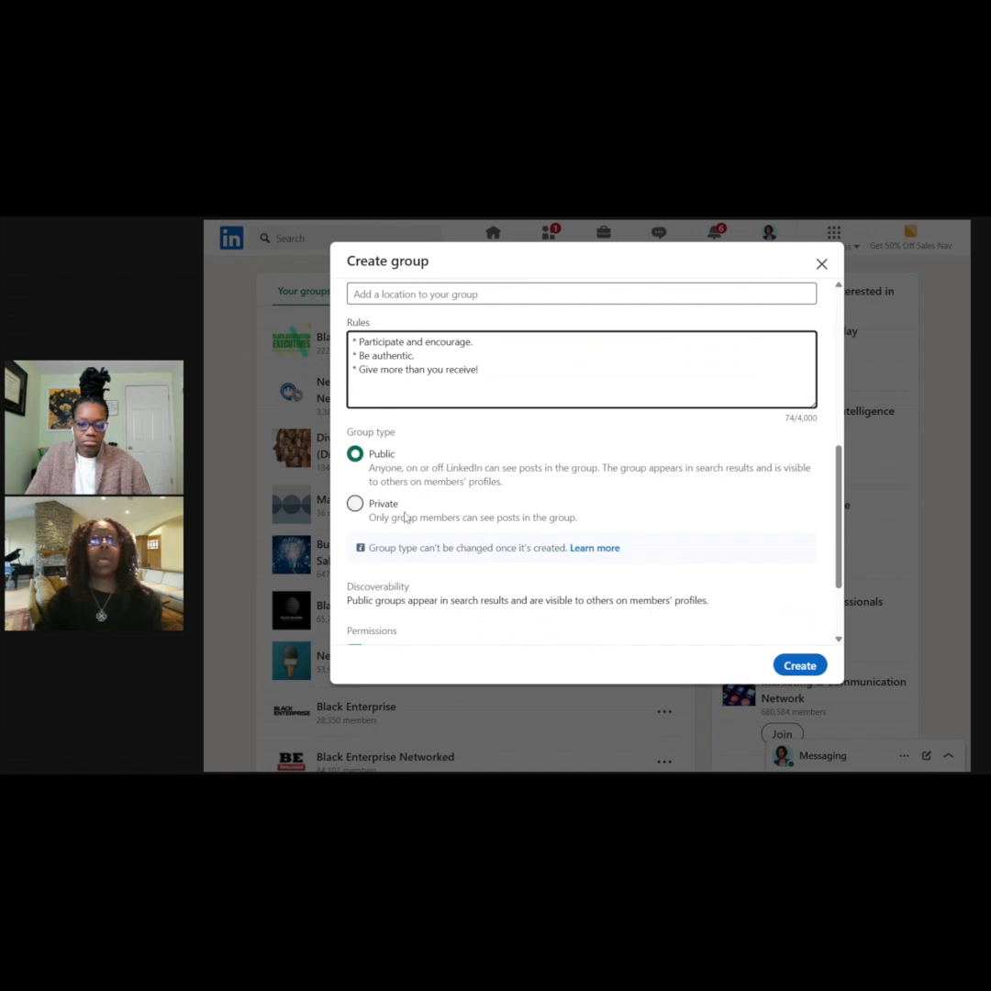
{"action": "left_click", "coordinate": [355, 503]}
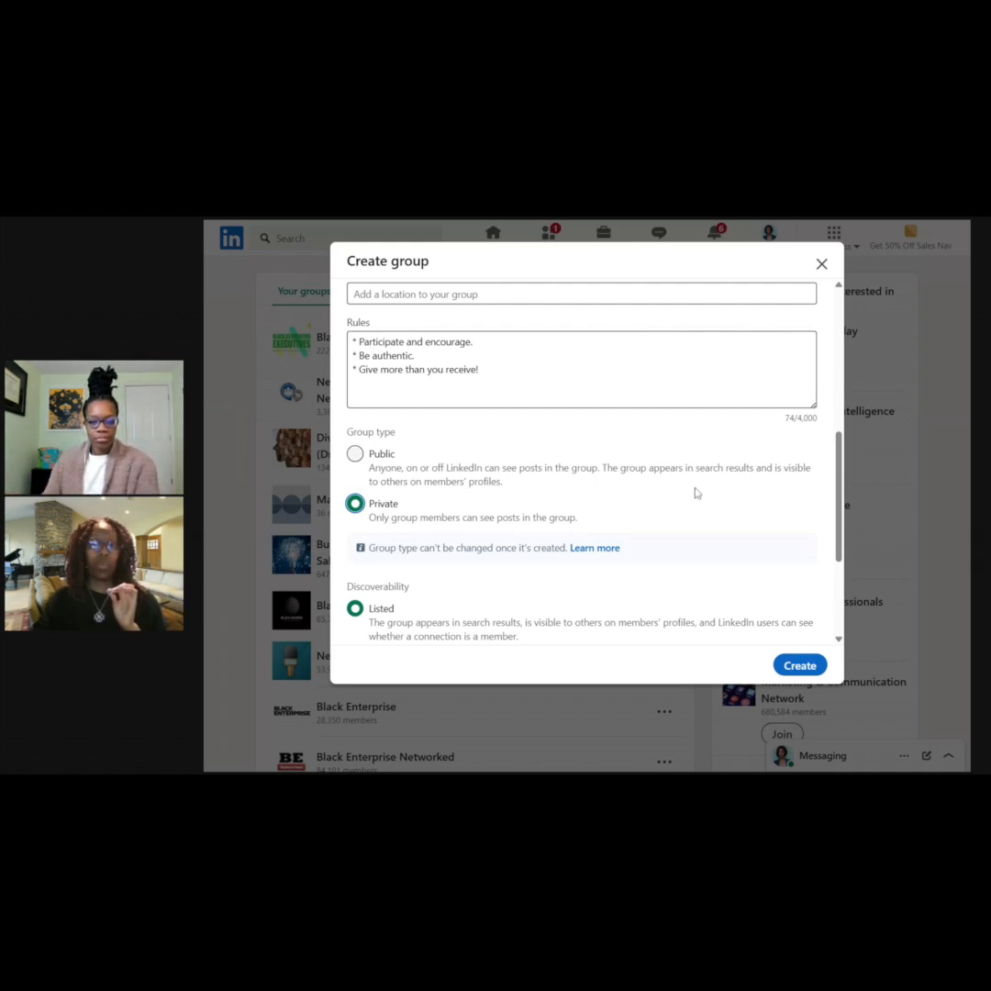
{"action": "scroll", "coordinate": [693, 491], "scroll_direction": "down", "scroll_amount": 3}
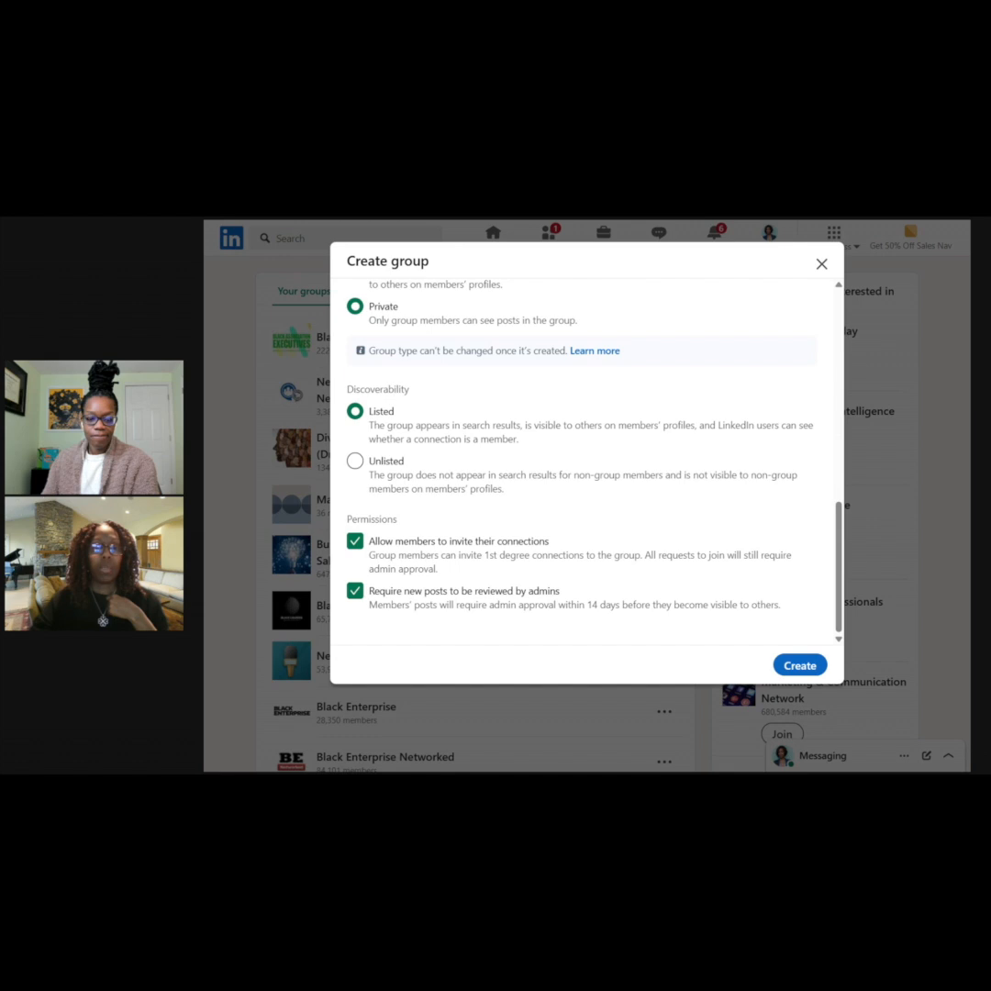
- Switch to the workshop slide deck and advance to the "LinkedIn Engagement for B2B Growth" slide
{"action": "key", "text": "alt+Tab"}
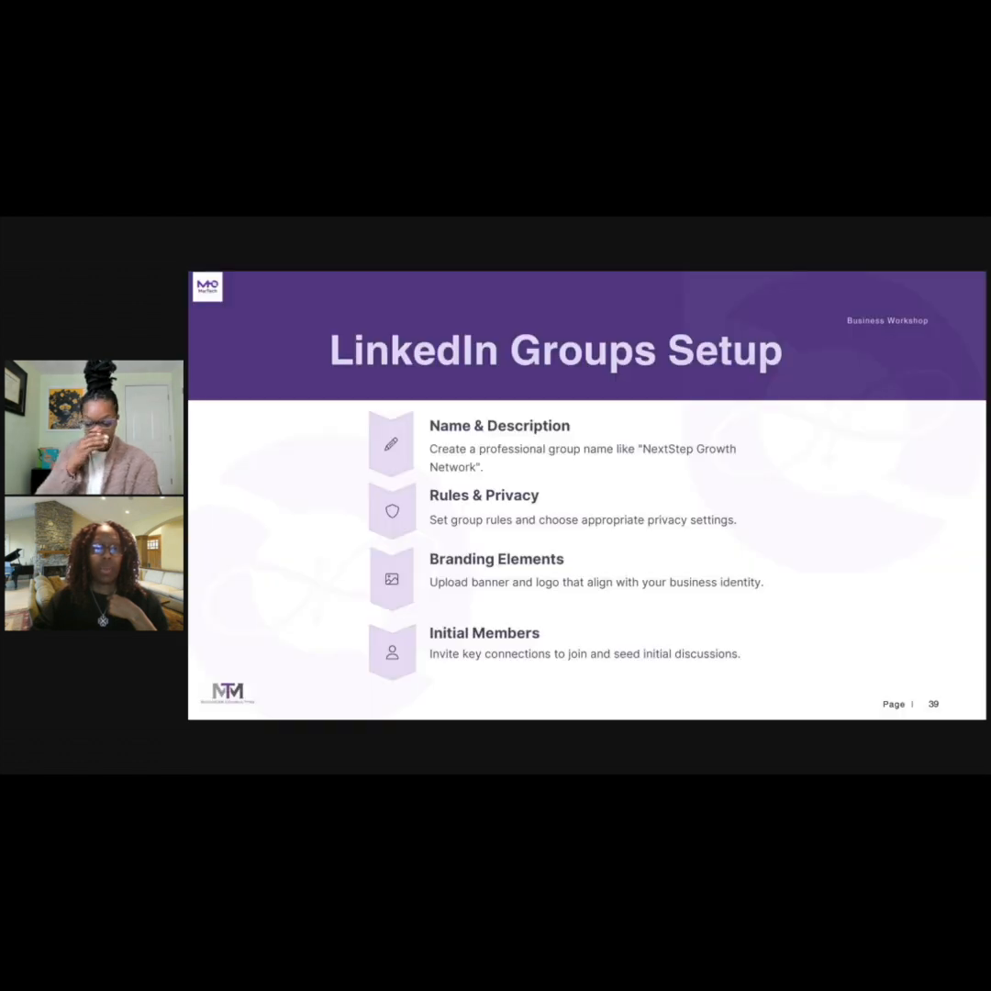
{"action": "key", "text": "Right"}
{"action": "key", "text": "Right"}
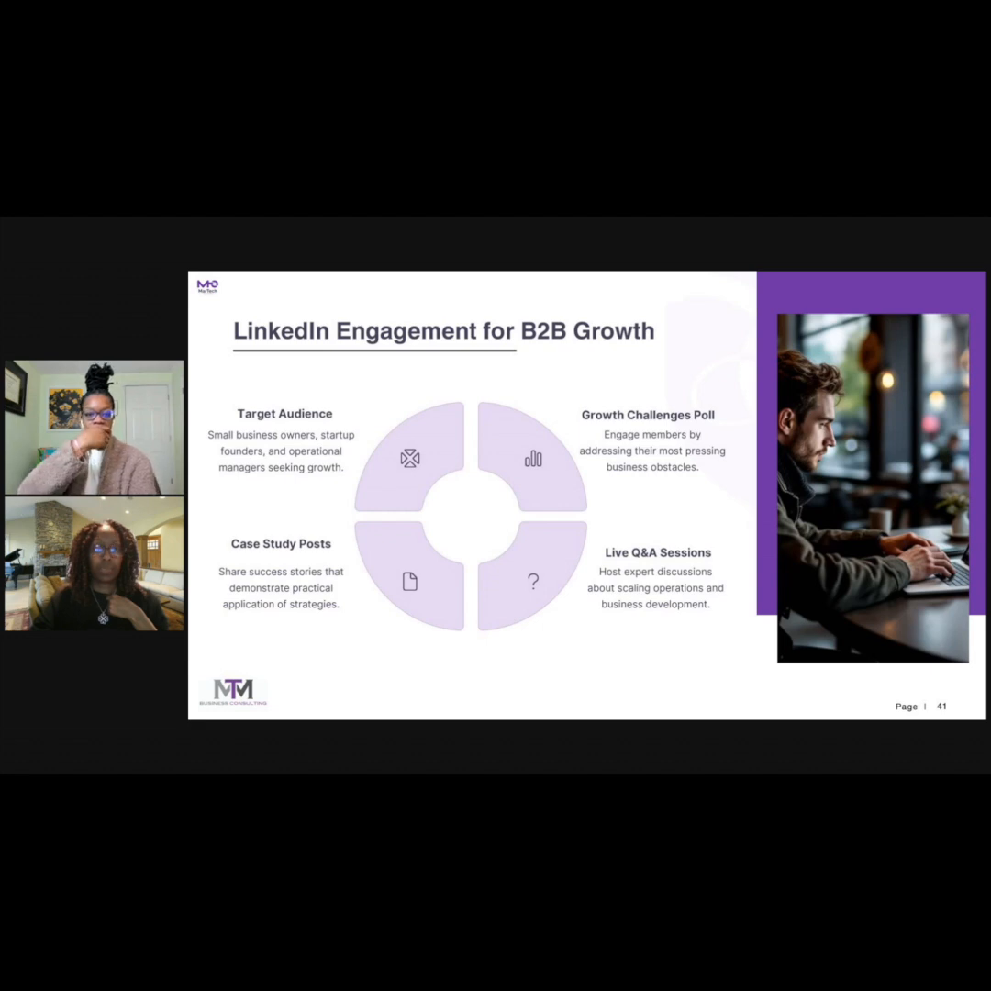